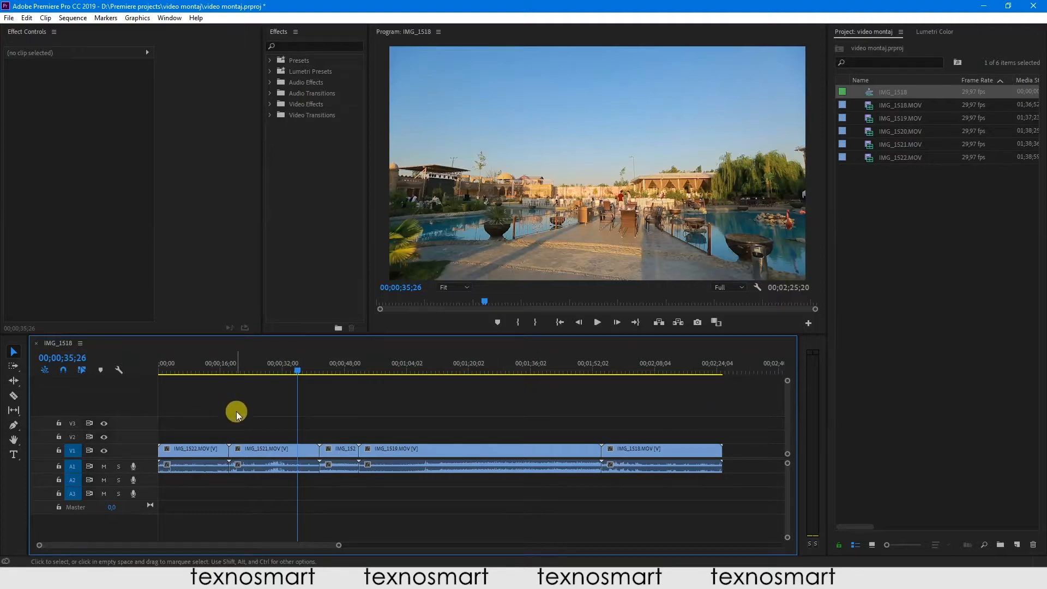
Move the playhead past the last clip in the sequence, to 00;02;31;00
{"action": "left_click", "coordinate": [742, 368]}
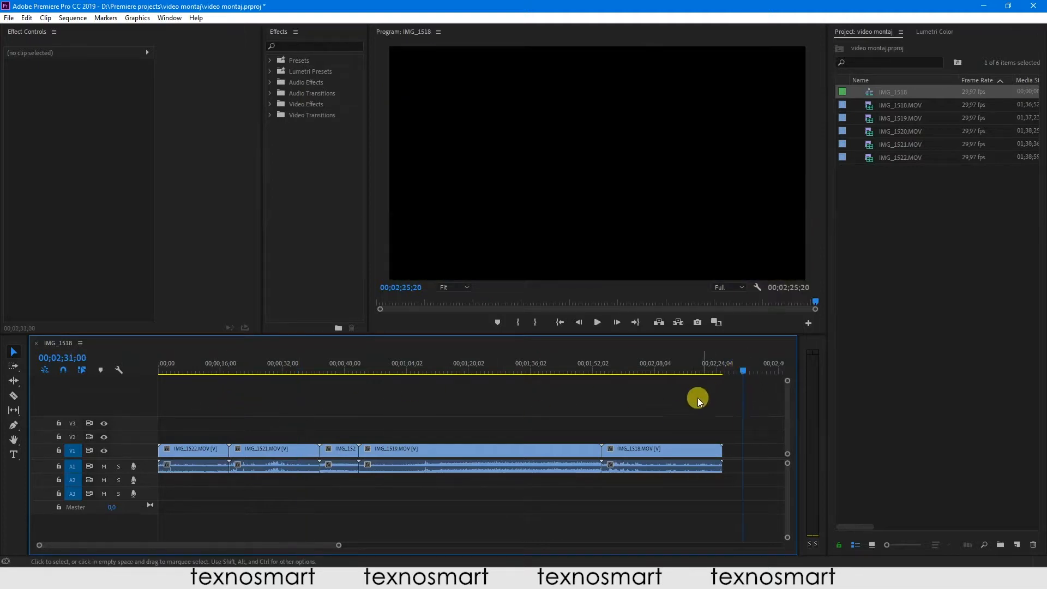
{"action": "scroll", "coordinate": [653, 399], "scroll_direction": "down", "scroll_amount": 5}
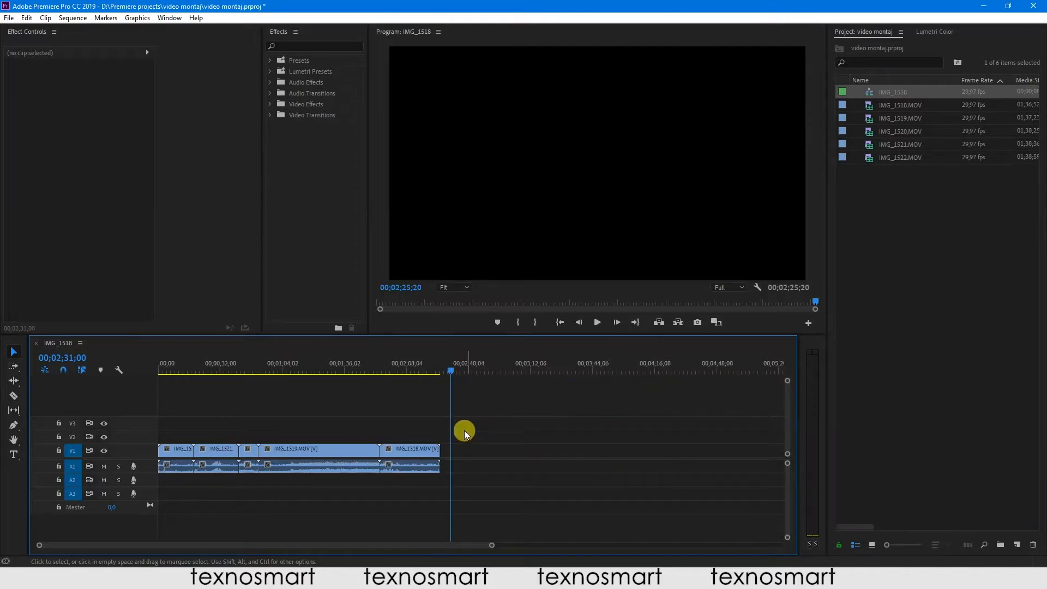
{"action": "scroll", "coordinate": [463, 431], "scroll_direction": "up", "scroll_amount": 3}
{"action": "scroll", "coordinate": [463, 431], "scroll_direction": "up", "scroll_amount": 2}
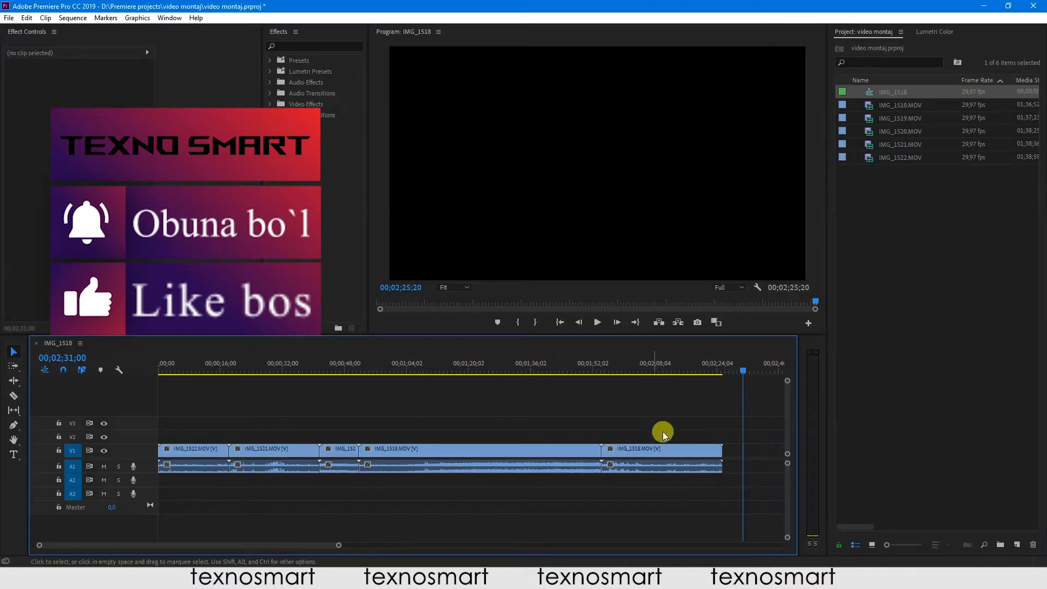
Scrub through the IMG_1518.MOV clip at the end of the sequence and preview its footage up to about 00;02;16;16
{"action": "left_click", "coordinate": [667, 372]}
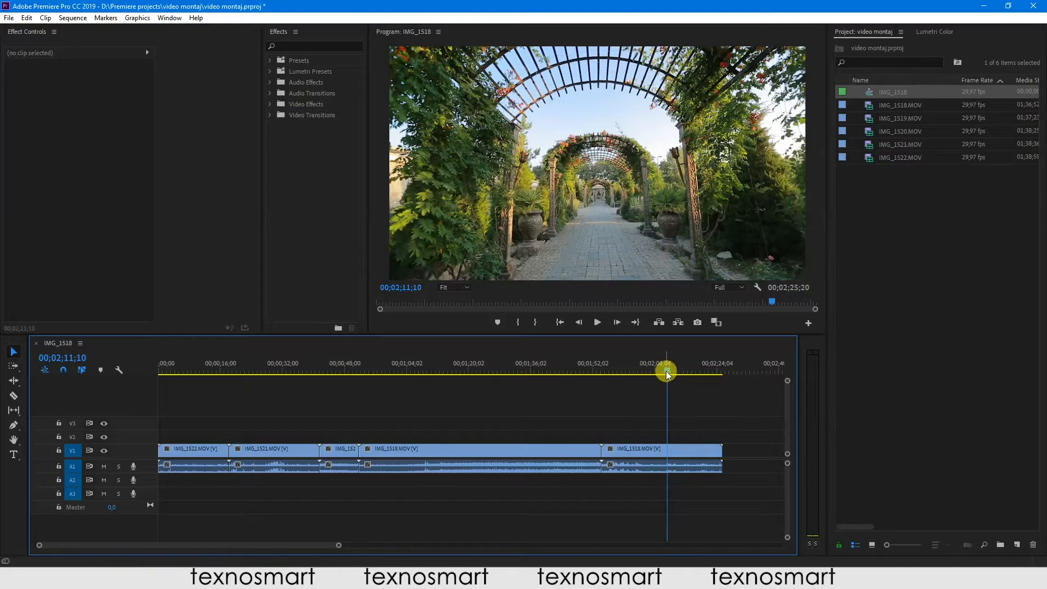
{"action": "left_click_drag", "start_coordinate": [666, 371], "coordinate": [654, 371]}
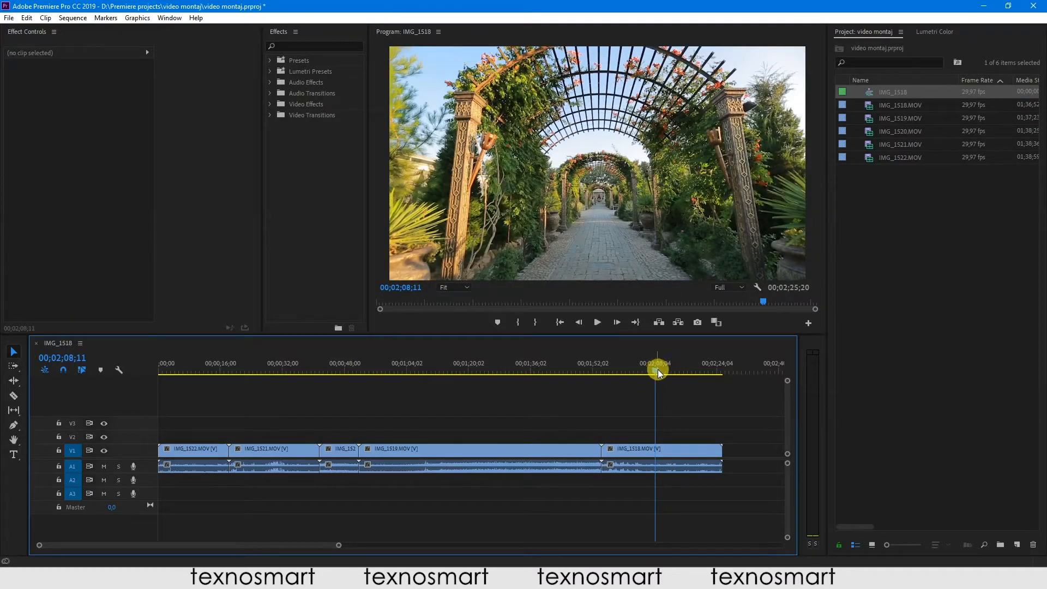
{"action": "mouse_move", "coordinate": [656, 371]}
{"action": "left_mouse_down"}
{"action": "mouse_move", "coordinate": [672, 368]}
{"action": "mouse_move", "coordinate": [662, 367]}
{"action": "left_mouse_up"}
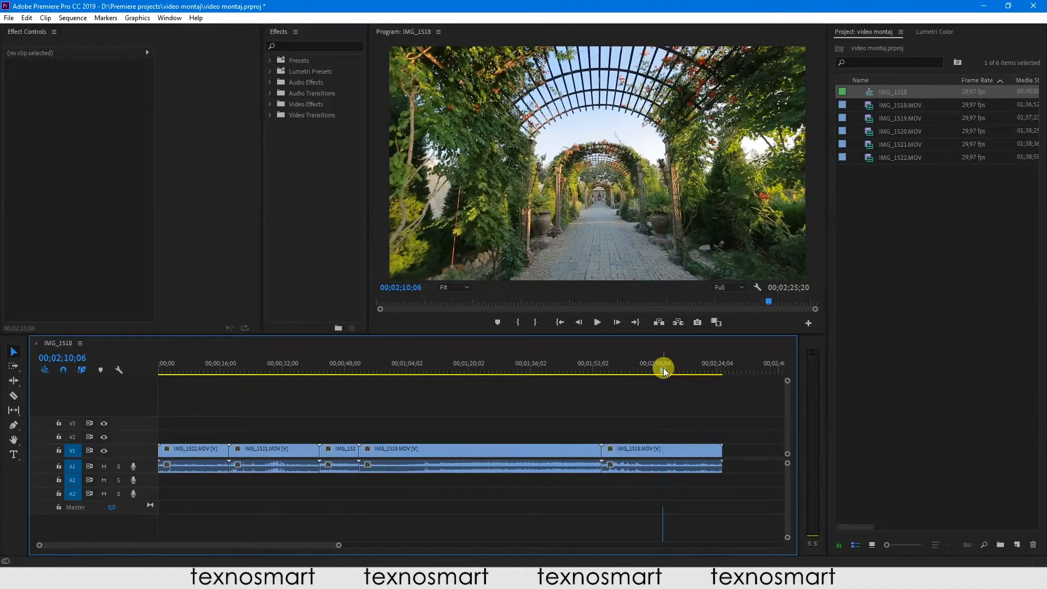
{"action": "mouse_move", "coordinate": [691, 370]}
{"action": "left_mouse_down"}
{"action": "mouse_move", "coordinate": [711, 370]}
{"action": "mouse_move", "coordinate": [626, 381]}
{"action": "mouse_move", "coordinate": [688, 386]}
{"action": "left_mouse_up"}
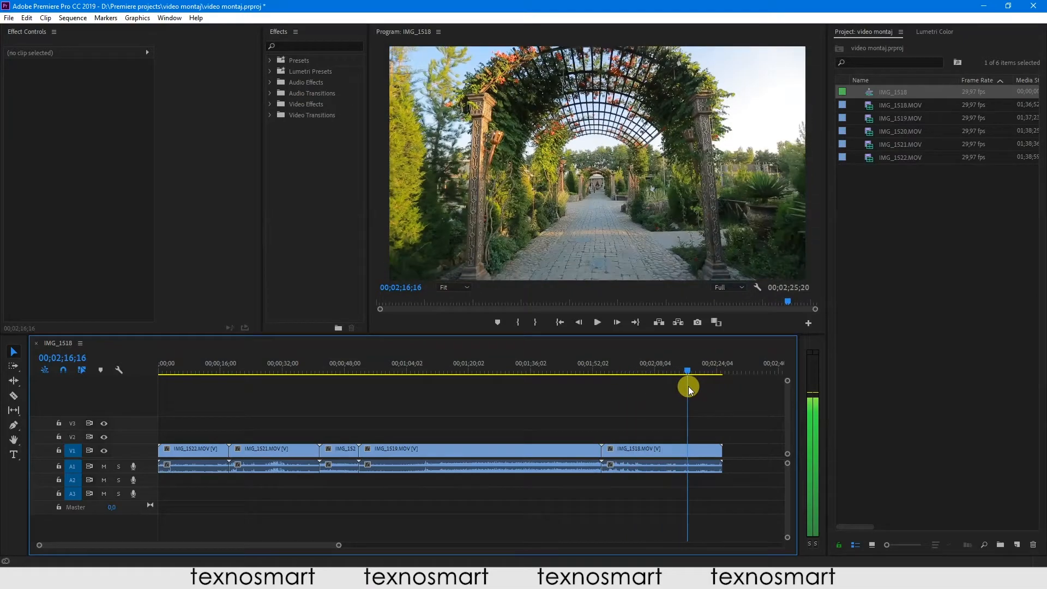
Scrub the playhead back and forth across the whole sequence, stopping at about 00;02;12;05
{"action": "left_click", "coordinate": [503, 371]}
{"action": "left_click_drag", "start_coordinate": [503, 371], "coordinate": [435, 362]}
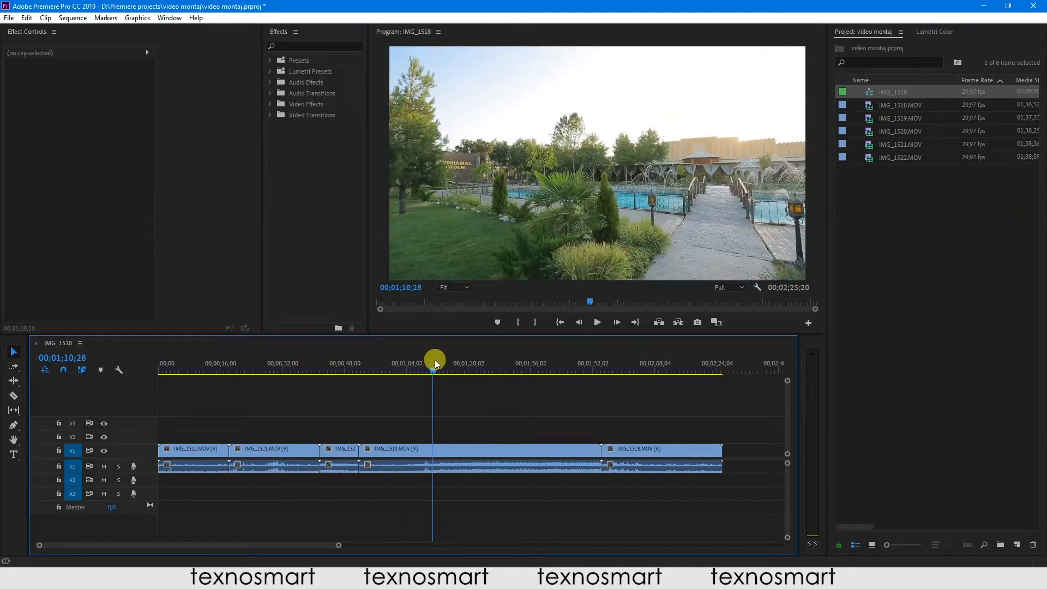
{"action": "left_click_drag", "start_coordinate": [516, 369], "coordinate": [680, 373]}
{"action": "left_click_drag", "start_coordinate": [285, 368], "coordinate": [153, 376]}
{"action": "left_click_drag", "start_coordinate": [265, 383], "coordinate": [729, 373]}
{"action": "left_click", "coordinate": [672, 368]}
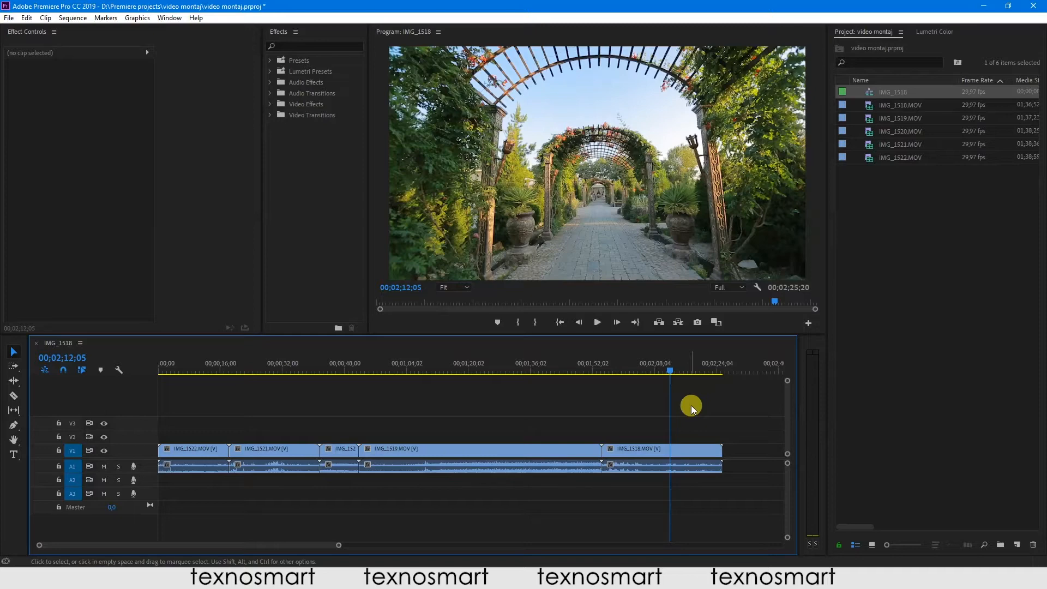
Jump the playhead repeatedly between the start and the end of the sequence
{"action": "key", "text": "Home"}
{"action": "key", "text": "End"}
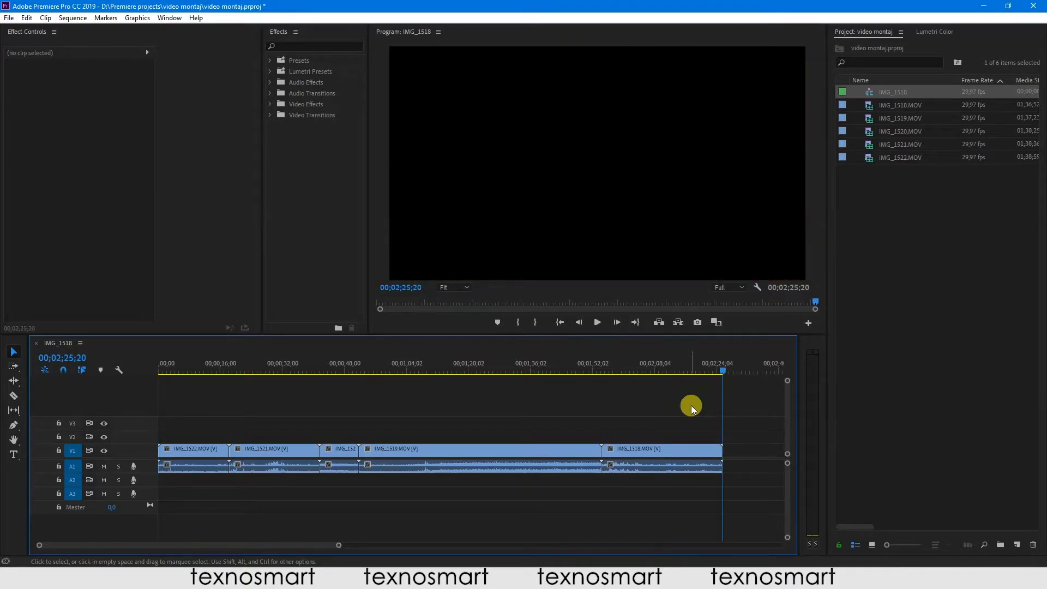
{"action": "key", "text": "Home"}
{"action": "key", "text": "End"}
{"action": "key", "text": "Home"}
{"action": "key", "text": "End"}
{"action": "key", "text": "Home"}
{"action": "key", "text": "End"}
{"action": "key", "text": "Home"}
{"action": "key", "text": "End"}
{"action": "key", "text": "Home"}
{"action": "key", "text": "End"}
{"action": "key", "text": "Home"}
Move the playhead to about 00;02;07;16 and slightly widen the Effects panel beside the program monitor
{"action": "mouse_move", "coordinate": [657, 370]}
{"action": "left_mouse_down"}
{"action": "mouse_move", "coordinate": [671, 386]}
{"action": "mouse_move", "coordinate": [677, 368]}
{"action": "mouse_move", "coordinate": [657, 371]}
{"action": "left_mouse_up"}
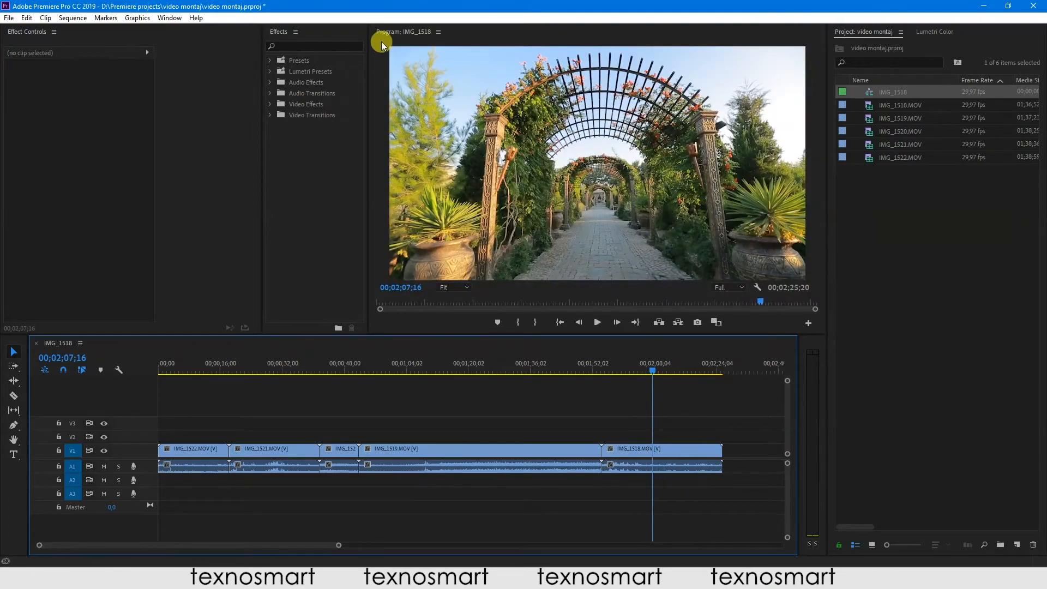
{"action": "left_click_drag", "start_coordinate": [366, 71], "coordinate": [390, 81]}
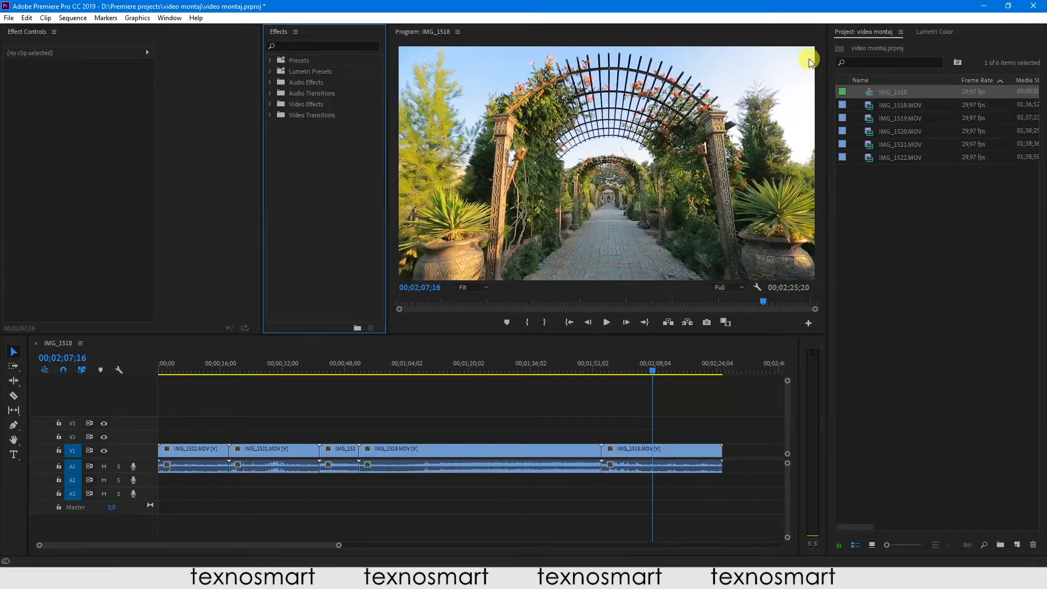
{"action": "left_click_drag", "start_coordinate": [666, 369], "coordinate": [665, 371]}
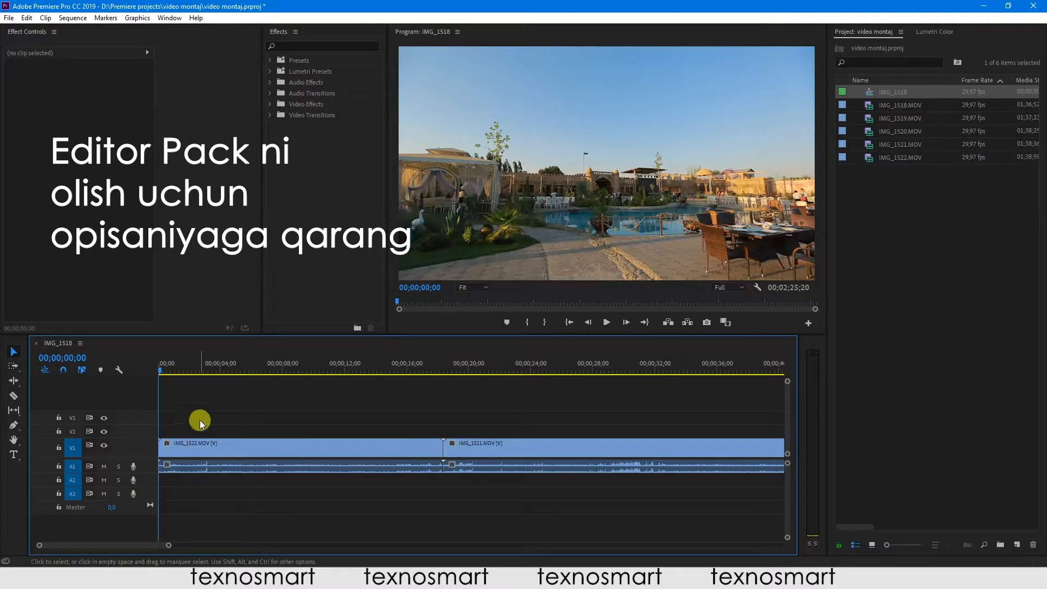
Turn on track targeting for V2 and V3, and raise the divider between the video and audio tracks slightly
{"action": "left_click", "coordinate": [70, 431]}
{"action": "left_click", "coordinate": [74, 423]}
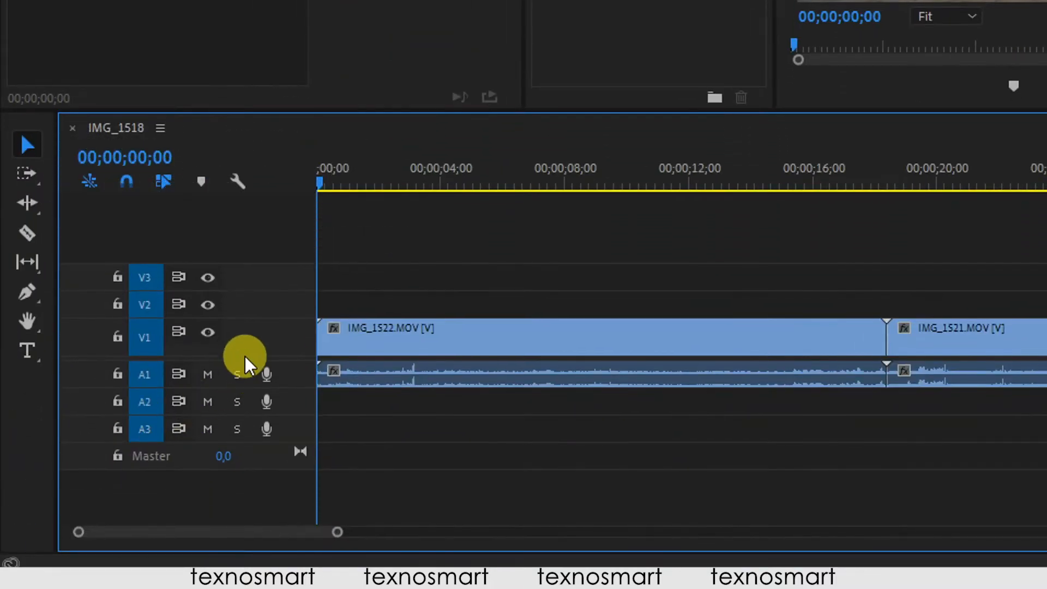
{"action": "left_click_drag", "start_coordinate": [224, 354], "coordinate": [176, 312]}
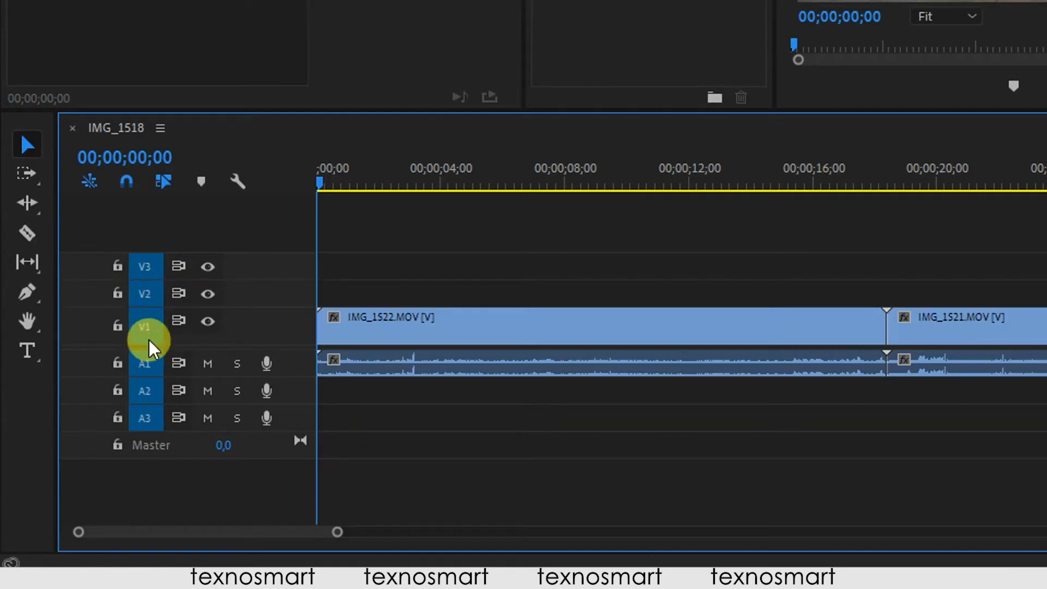
{"action": "left_click_drag", "start_coordinate": [218, 345], "coordinate": [244, 342]}
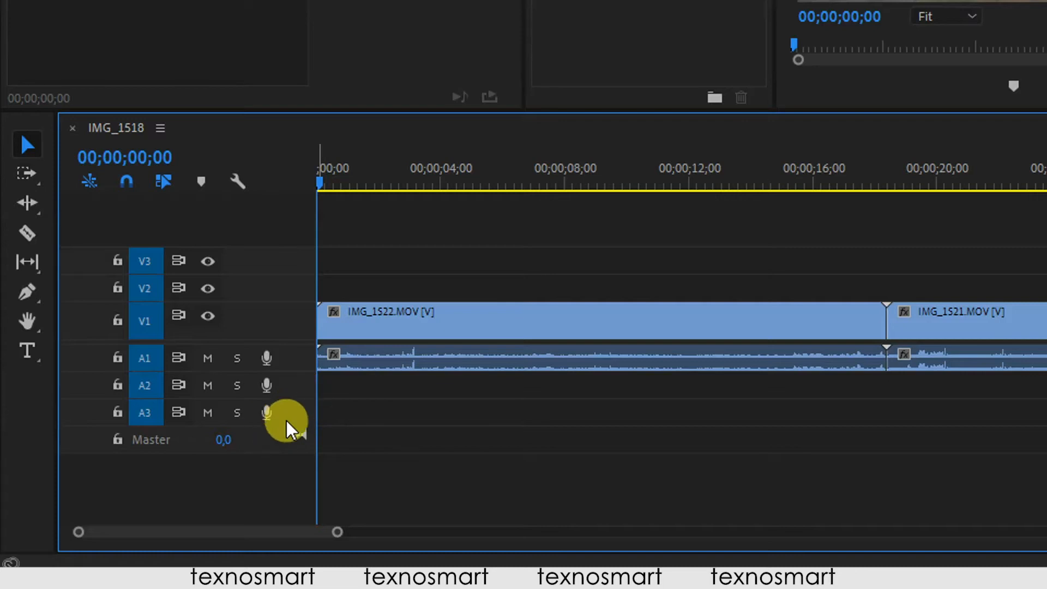
Switch the V1 track output off and on several times, with the playhead placed at 00;00;06;24 to compare the picture
{"action": "left_click", "coordinate": [209, 315]}
{"action": "left_click", "coordinate": [209, 315]}
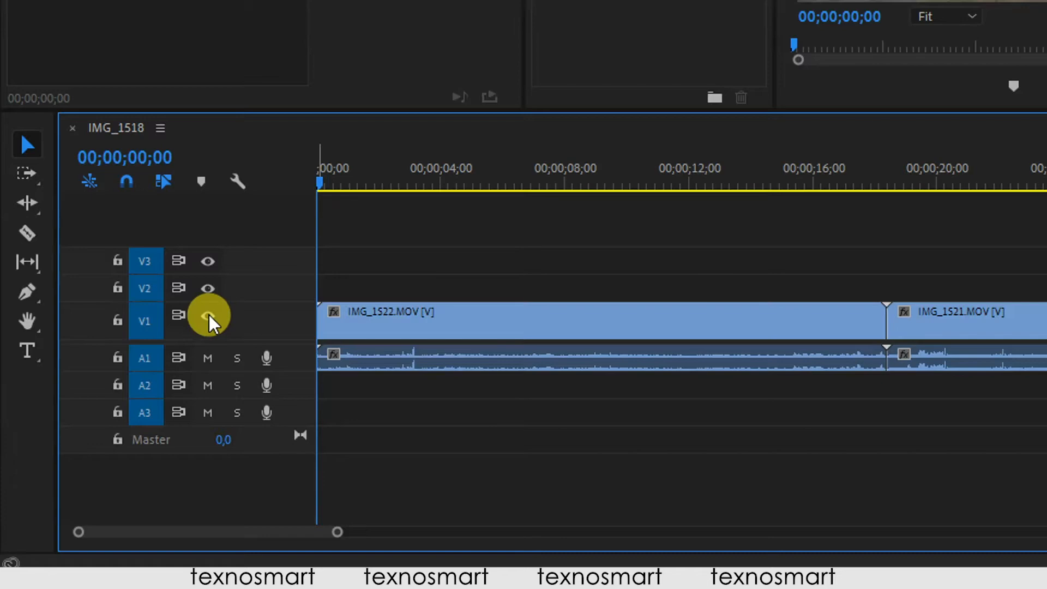
{"action": "left_click", "coordinate": [265, 355]}
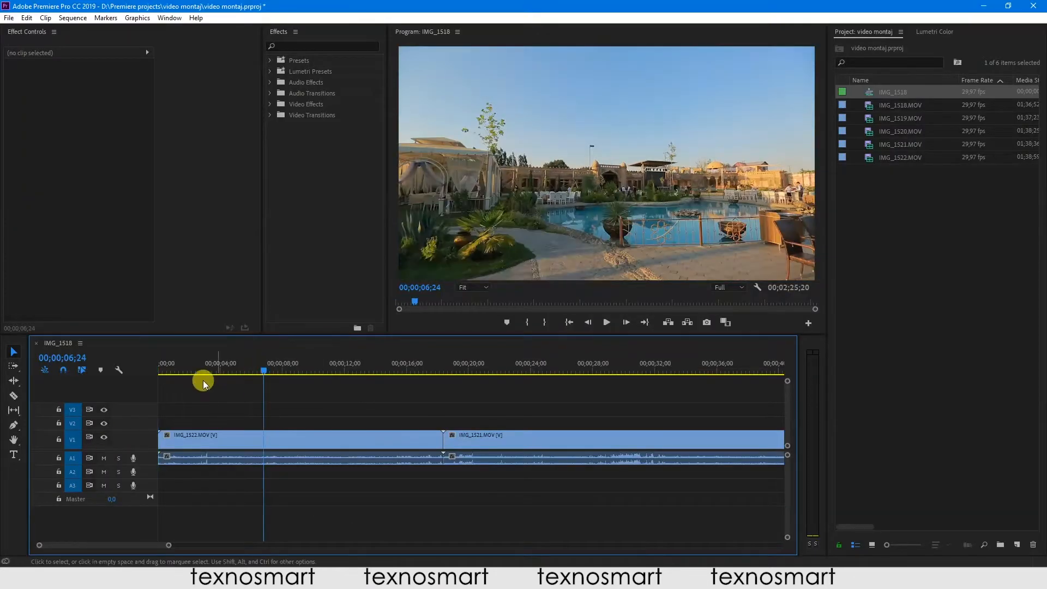
{"action": "left_click", "coordinate": [105, 437]}
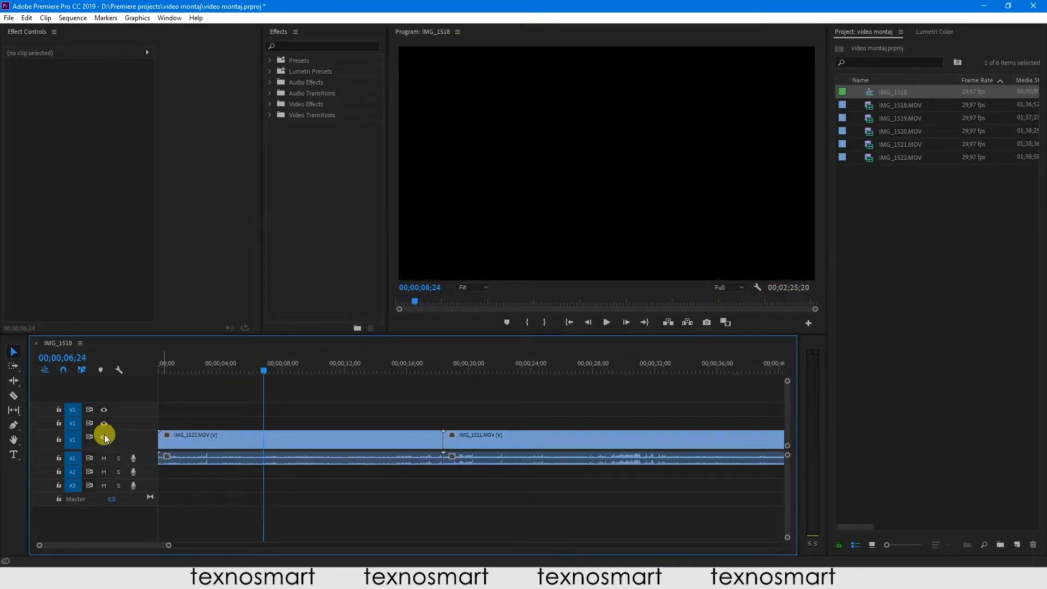
{"action": "left_click", "coordinate": [105, 437]}
{"action": "left_click", "coordinate": [105, 436]}
{"action": "left_click", "coordinate": [104, 437]}
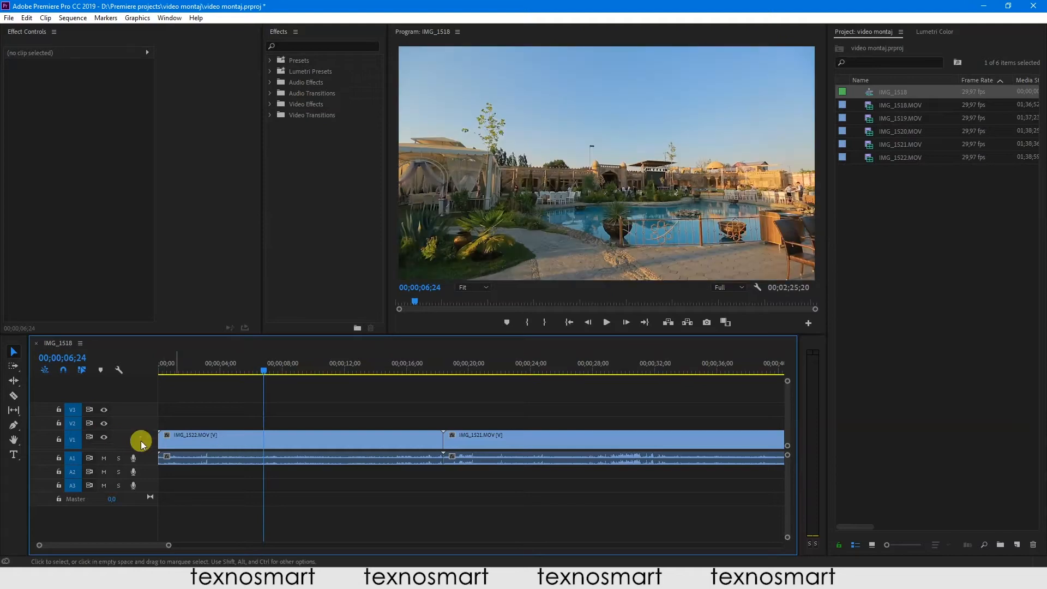
{"action": "left_click", "coordinate": [104, 438]}
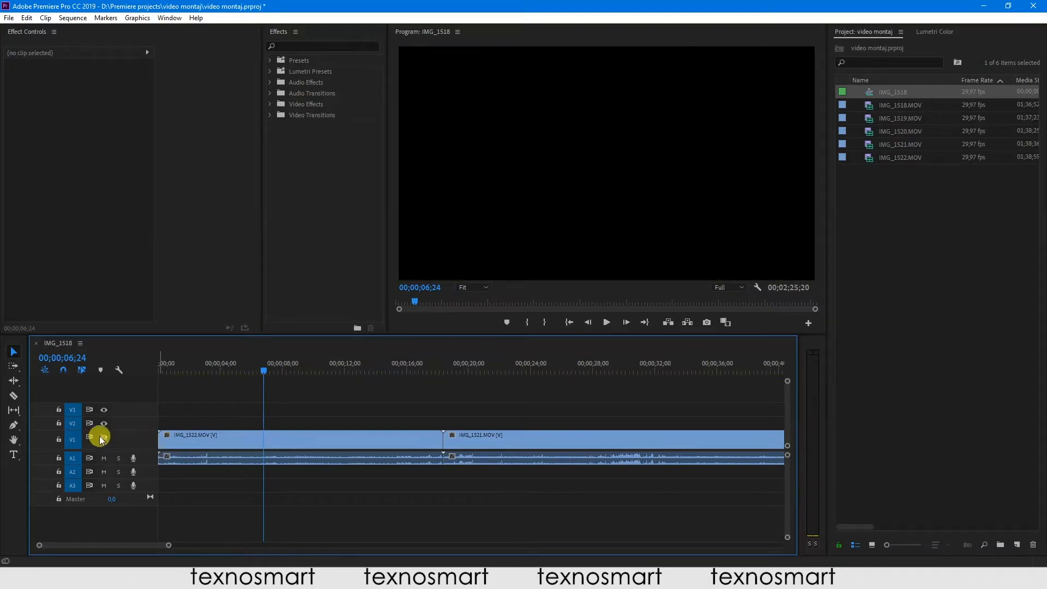
{"action": "left_click", "coordinate": [104, 432]}
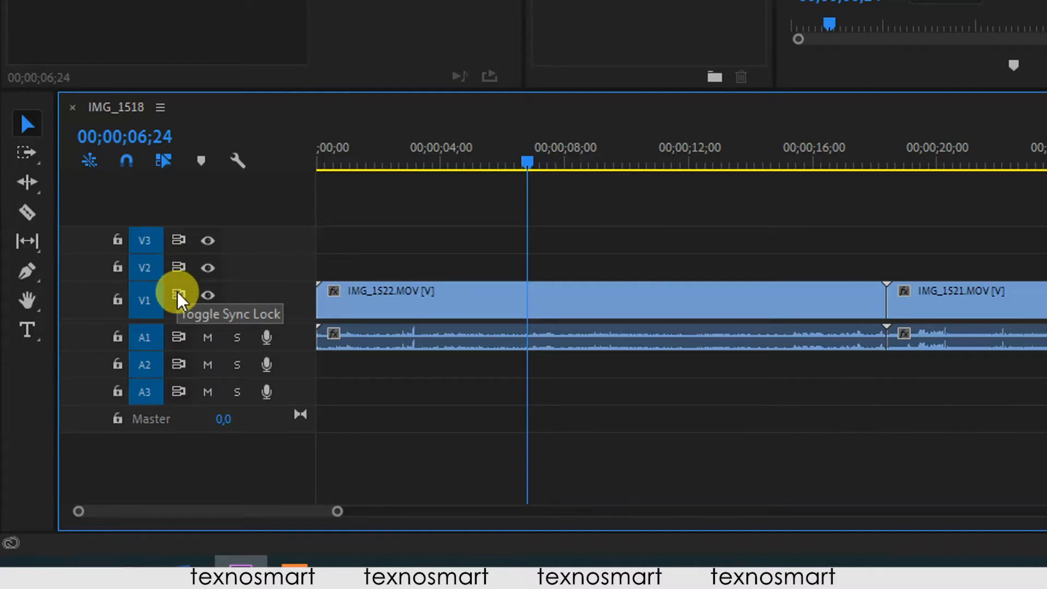
Toggle Sync Lock off and back on twice for the video tracks V1, V2 and V3
{"action": "left_click", "coordinate": [178, 296]}
{"action": "left_click", "coordinate": [180, 272]}
{"action": "left_click", "coordinate": [180, 245]}
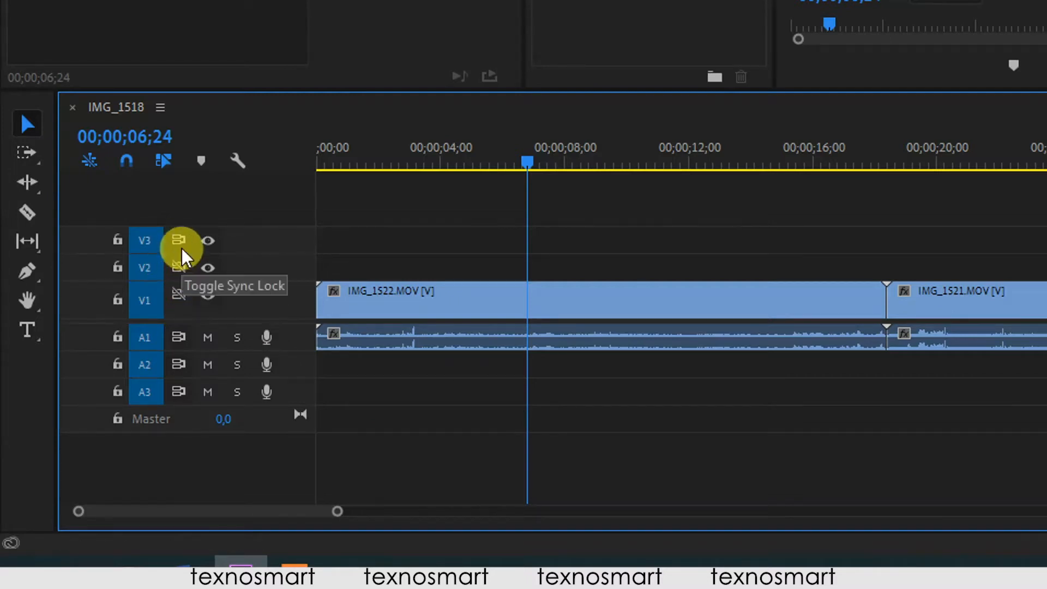
{"action": "left_click", "coordinate": [180, 293]}
{"action": "left_click", "coordinate": [180, 268]}
{"action": "left_click", "coordinate": [180, 241]}
{"action": "left_click", "coordinate": [178, 295]}
{"action": "left_click", "coordinate": [178, 268]}
{"action": "left_click", "coordinate": [179, 241]}
{"action": "left_click", "coordinate": [179, 241]}
{"action": "left_click", "coordinate": [180, 267]}
{"action": "left_click", "coordinate": [181, 295]}
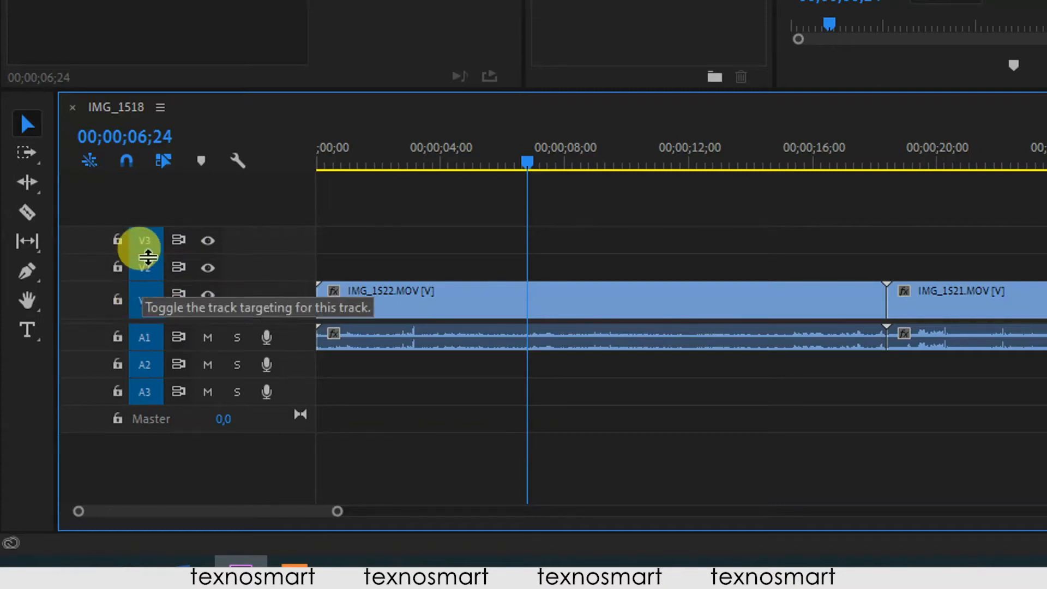
Lock the video tracks V3, V2 and V1, and unlock all three again
{"action": "left_click", "coordinate": [118, 243]}
{"action": "left_click", "coordinate": [118, 269]}
{"action": "left_click", "coordinate": [117, 299]}
{"action": "left_click", "coordinate": [118, 300]}
{"action": "left_click", "coordinate": [118, 268]}
{"action": "left_click", "coordinate": [118, 240]}
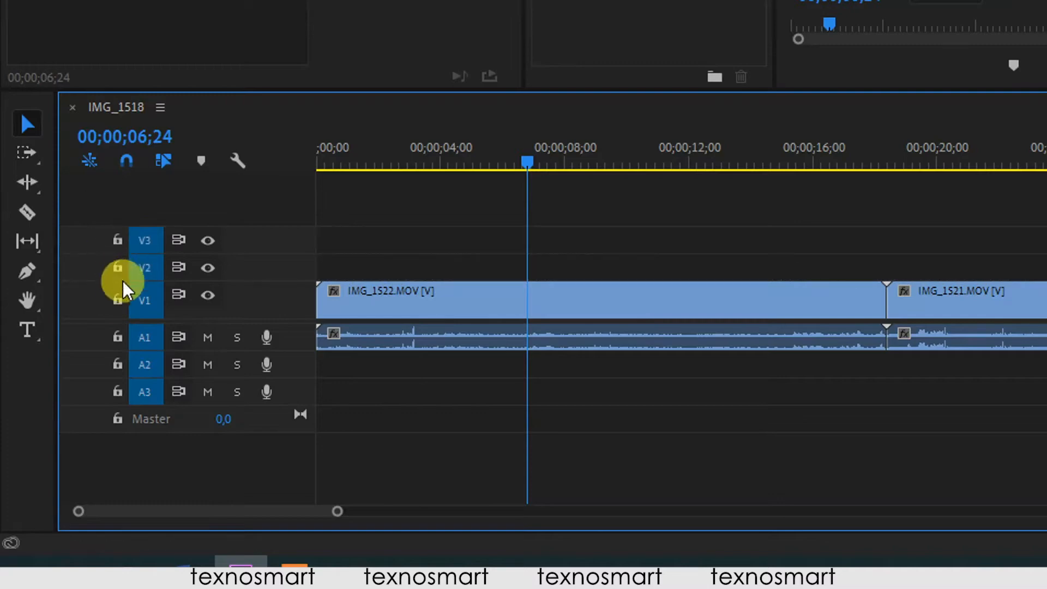
Lock V1, V2 and V3, try to select the IMG_1522.MOV clip, and unlock the three tracks
{"action": "left_click", "coordinate": [117, 300]}
{"action": "left_click", "coordinate": [118, 268]}
{"action": "left_click", "coordinate": [118, 240]}
{"action": "left_click", "coordinate": [627, 341]}
{"action": "left_click", "coordinate": [600, 300]}
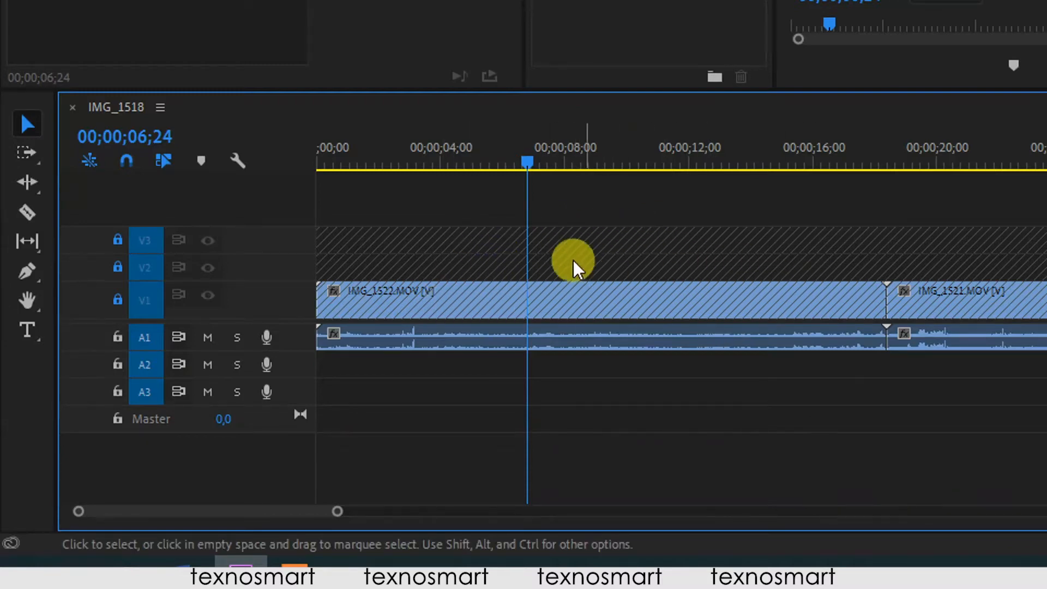
{"action": "left_click", "coordinate": [117, 300]}
{"action": "left_click", "coordinate": [118, 267]}
{"action": "left_click", "coordinate": [118, 240]}
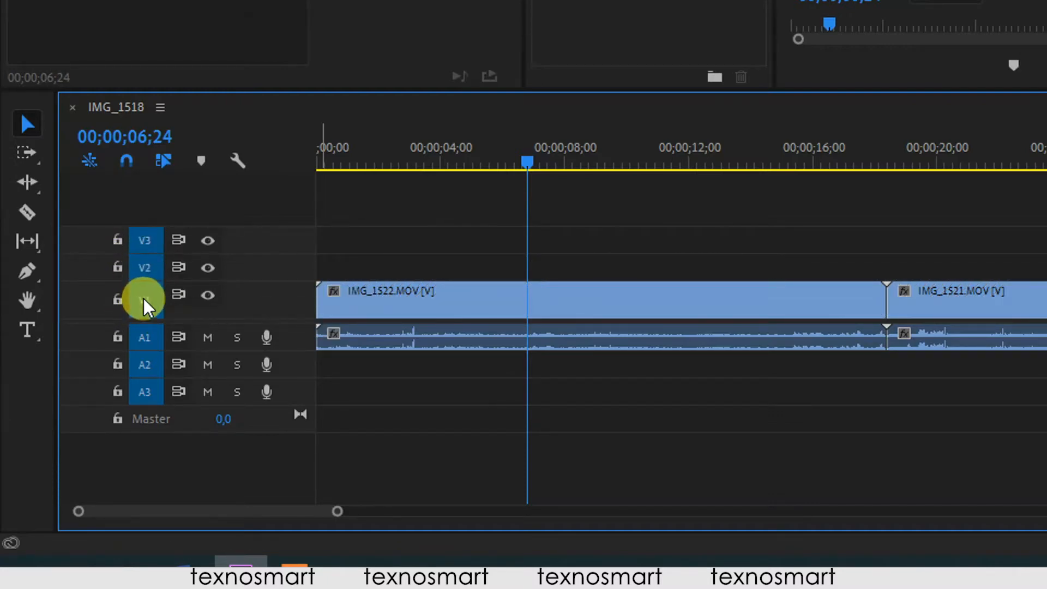
Toggle track targeting off and on for V1, V2 and V3, finishing with all three untargeted
{"action": "left_click", "coordinate": [144, 267]}
{"action": "left_click", "coordinate": [144, 240]}
{"action": "left_click", "coordinate": [147, 269]}
{"action": "left_click", "coordinate": [146, 241]}
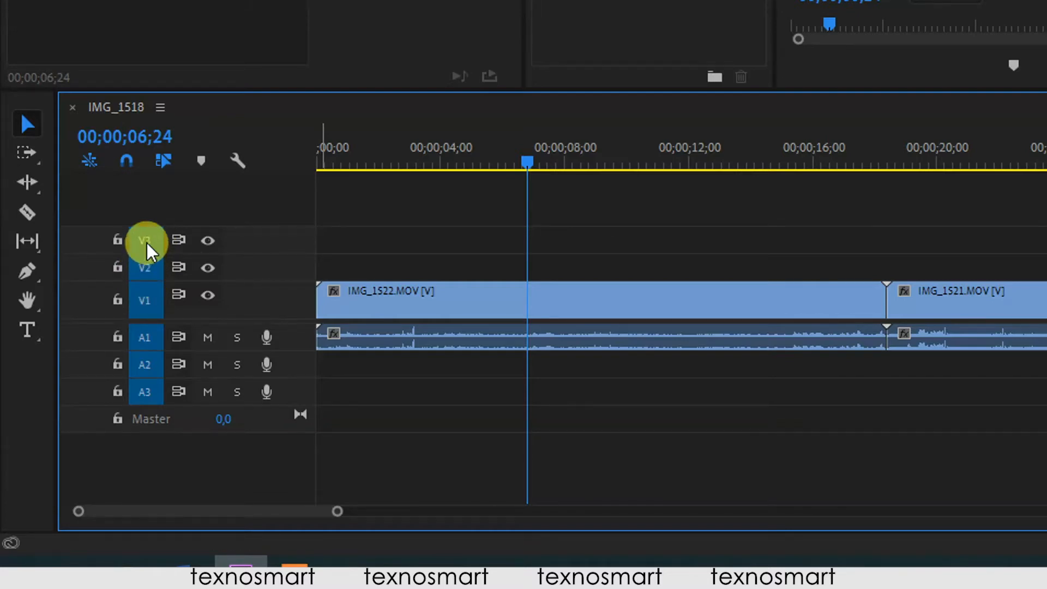
{"action": "left_click", "coordinate": [144, 269]}
{"action": "left_click", "coordinate": [146, 298]}
{"action": "left_click", "coordinate": [145, 241]}
{"action": "left_click", "coordinate": [147, 303]}
{"action": "left_click", "coordinate": [146, 271]}
{"action": "left_click", "coordinate": [149, 245]}
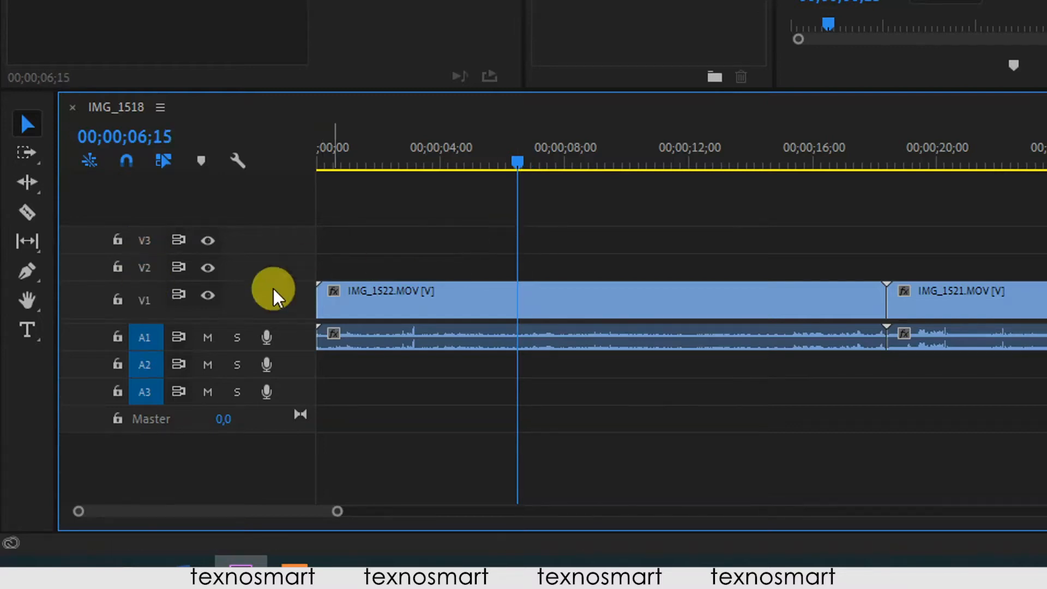
Toggle targeting for V1, V2 and V3 on and off again, and move the playhead to 00;00;05;20
{"action": "left_click", "coordinate": [144, 300]}
{"action": "left_click", "coordinate": [144, 269]}
{"action": "left_click", "coordinate": [146, 243]}
{"action": "left_click", "coordinate": [146, 245]}
{"action": "left_click", "coordinate": [143, 271]}
{"action": "left_click", "coordinate": [149, 297]}
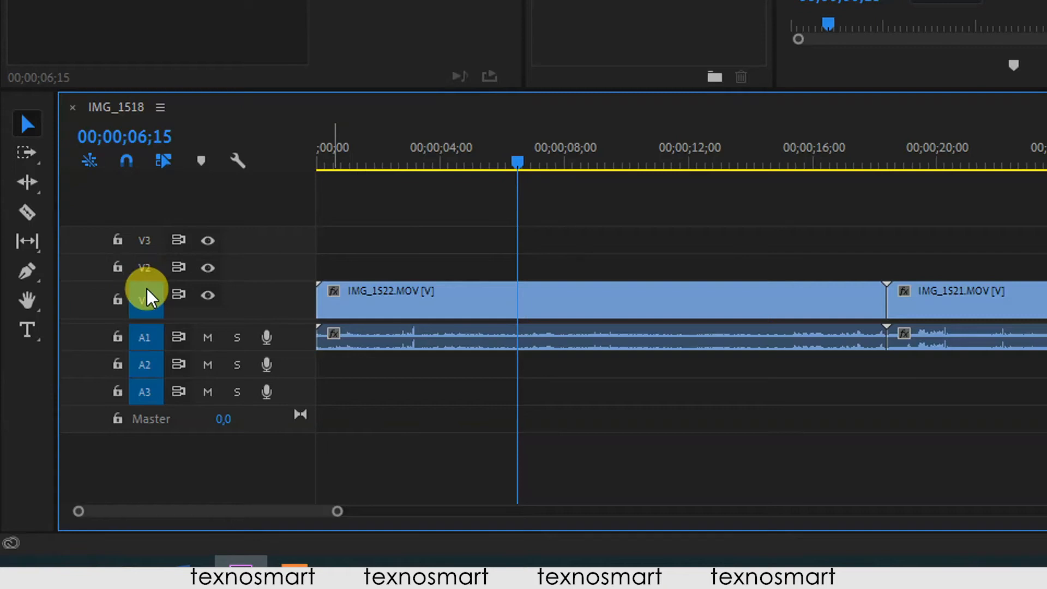
{"action": "left_click_drag", "start_coordinate": [501, 165], "coordinate": [493, 164]}
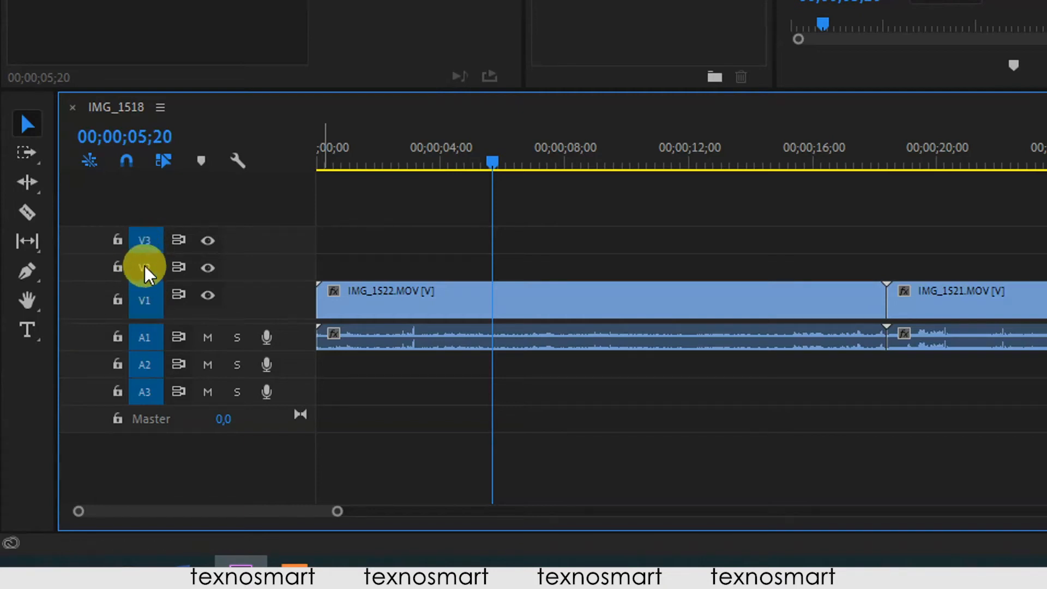
Turn targeting off and back on for individual video tracks, finishing with V1, V2 and V3 all targeted
{"action": "left_click", "coordinate": [144, 299]}
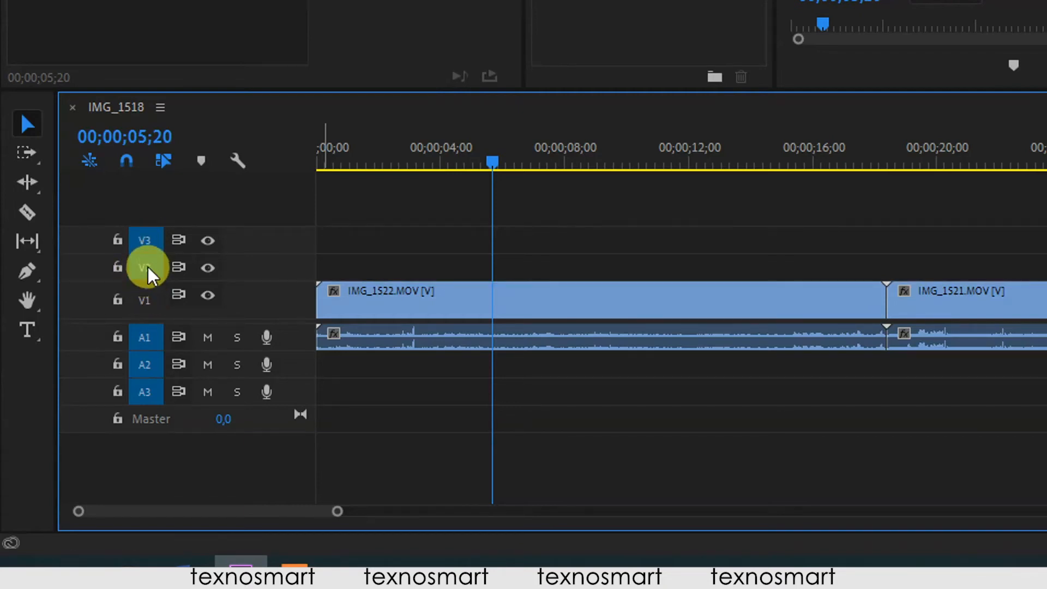
{"action": "left_click", "coordinate": [146, 271]}
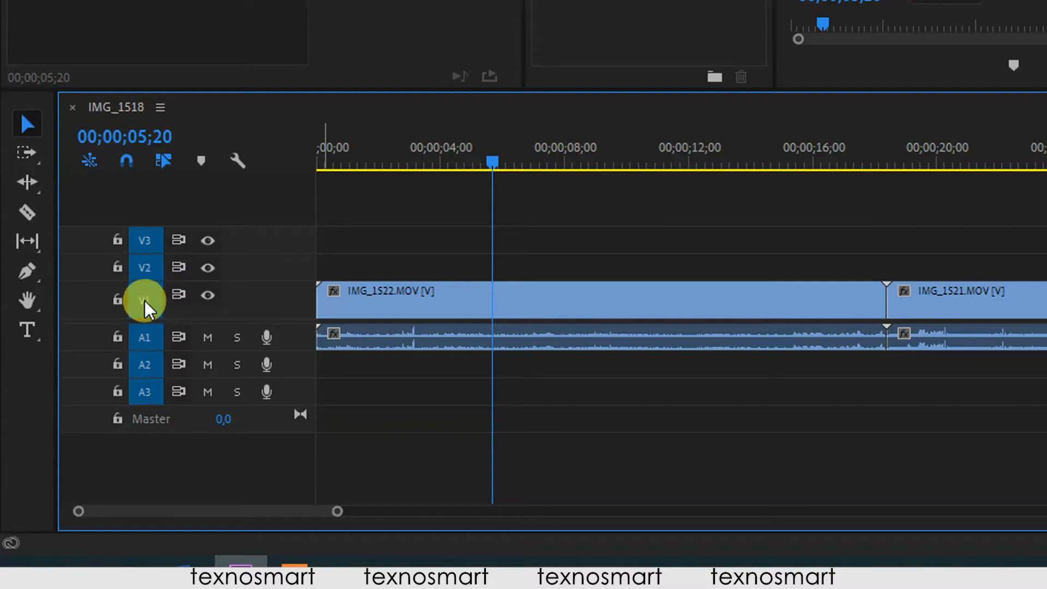
{"action": "left_click", "coordinate": [149, 267]}
{"action": "left_click", "coordinate": [151, 244]}
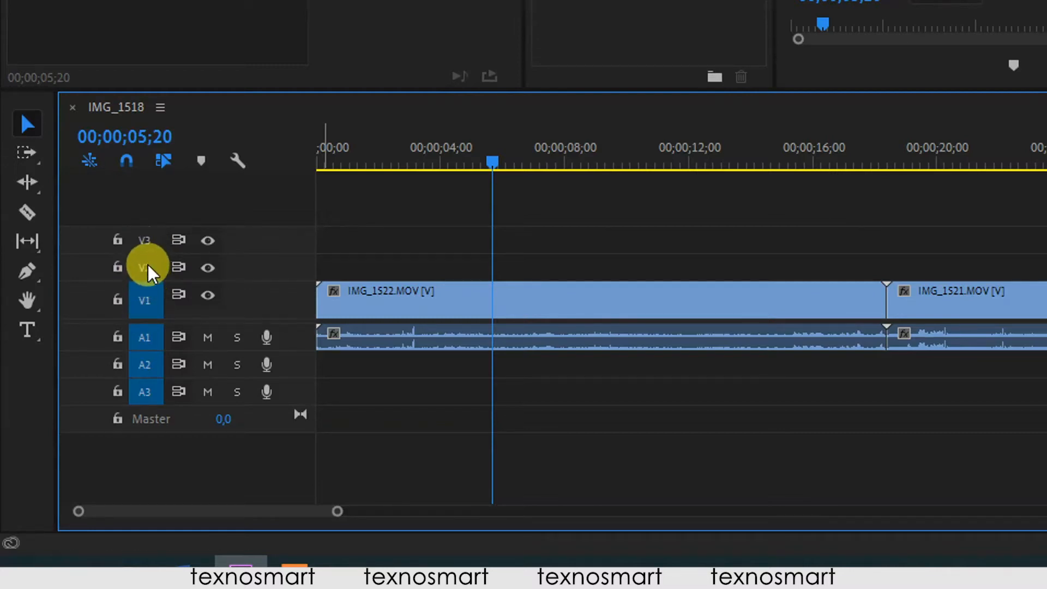
{"action": "left_click", "coordinate": [148, 269]}
{"action": "left_click", "coordinate": [148, 246]}
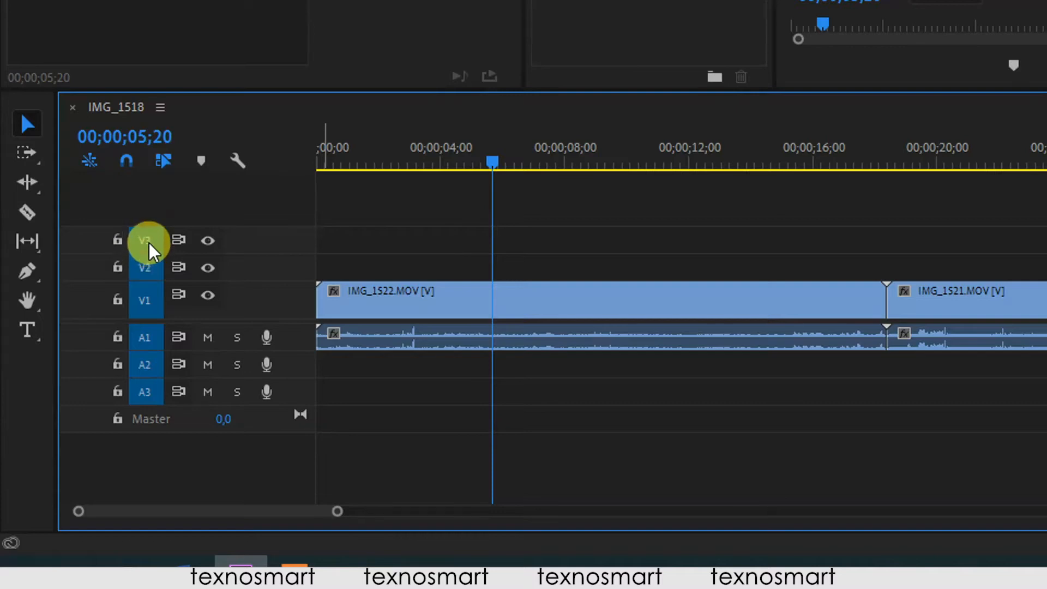
Toggle V1 targeting off and on, untarget V1, V2 and V3, and move the playhead to 00;00;05;06
{"action": "left_click", "coordinate": [145, 304]}
{"action": "left_click", "coordinate": [146, 301]}
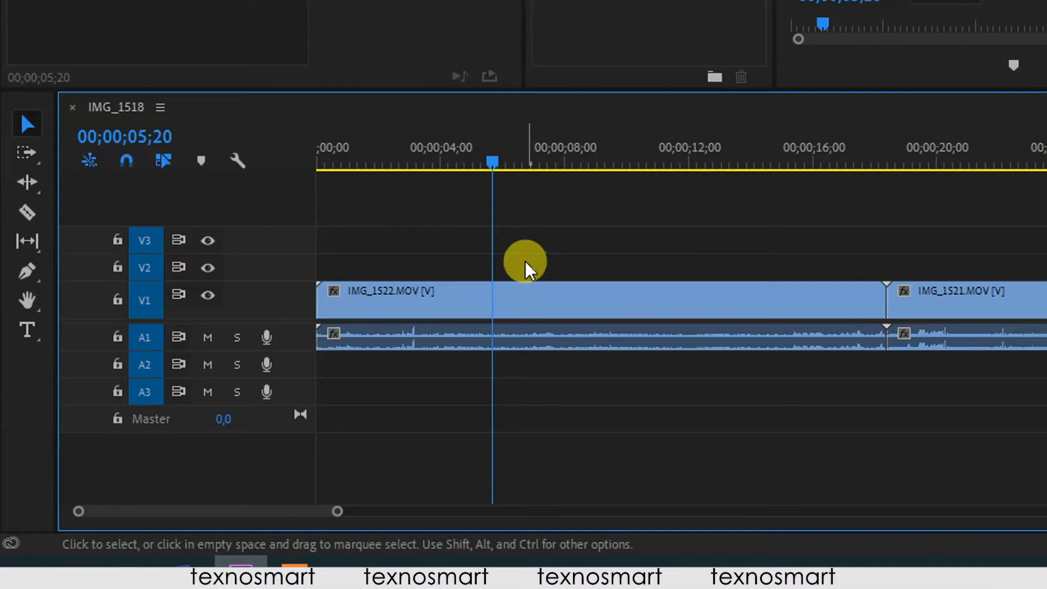
{"action": "left_click", "coordinate": [144, 299]}
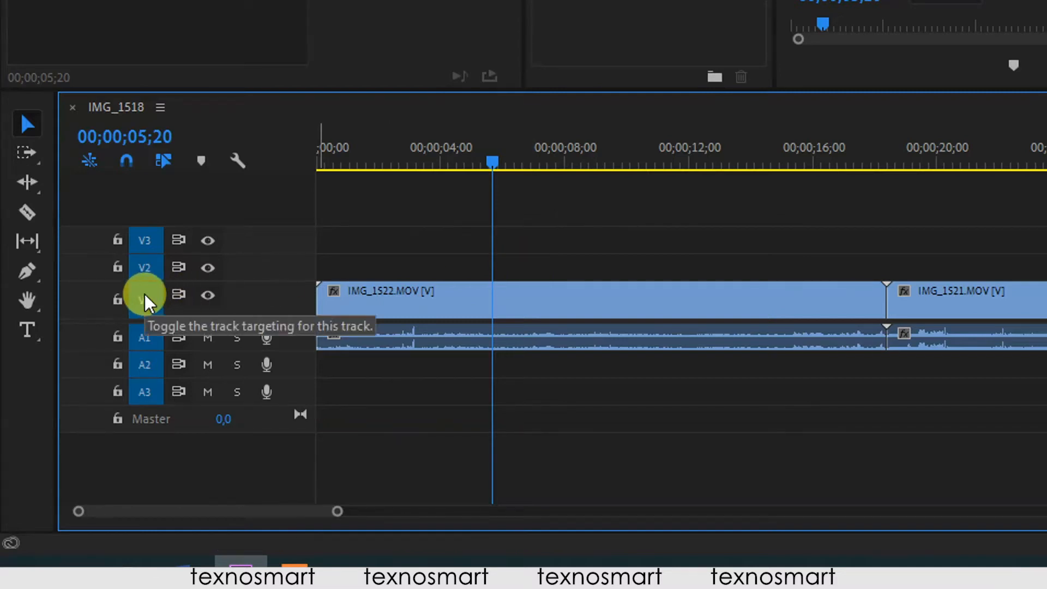
{"action": "left_click", "coordinate": [146, 271]}
{"action": "left_click", "coordinate": [144, 241]}
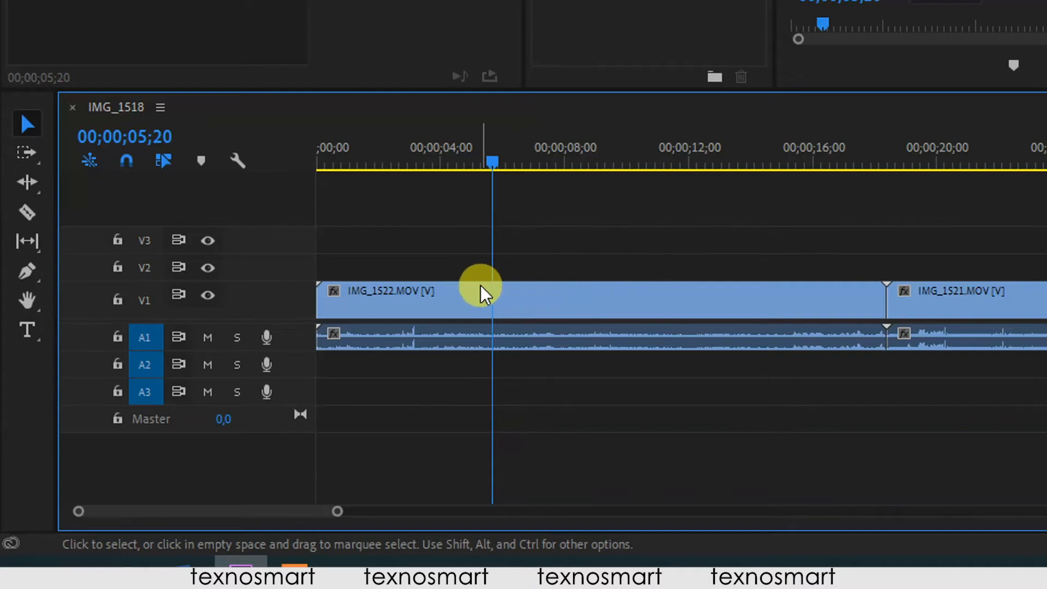
{"action": "left_click", "coordinate": [484, 166]}
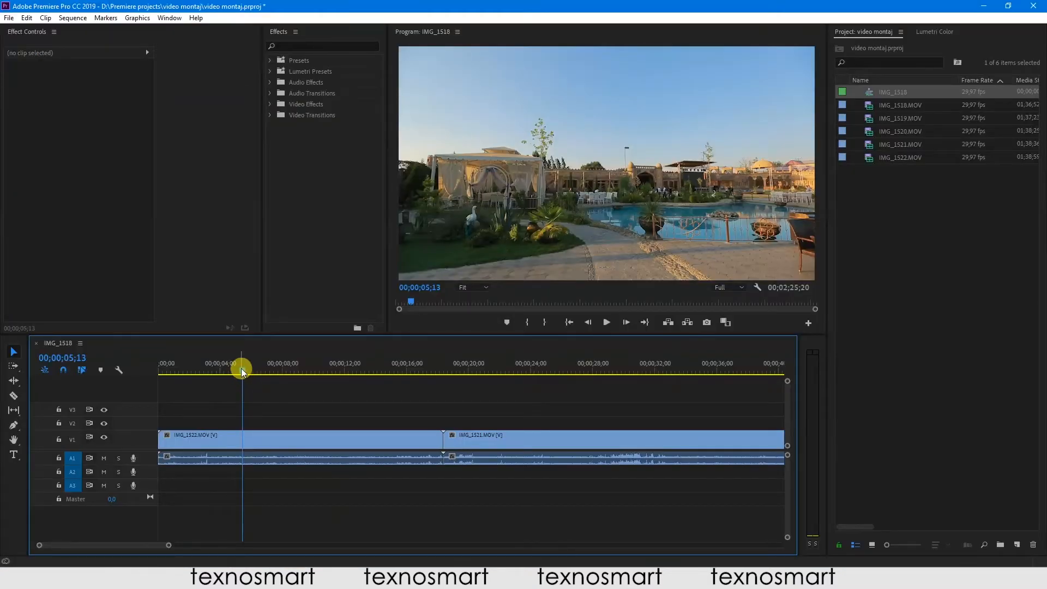
{"action": "left_click", "coordinate": [238, 370]}
Target V1, V2 and V3 again and move the playhead to 00;00;05;18, leaving no clip selected
{"action": "left_click", "coordinate": [70, 441]}
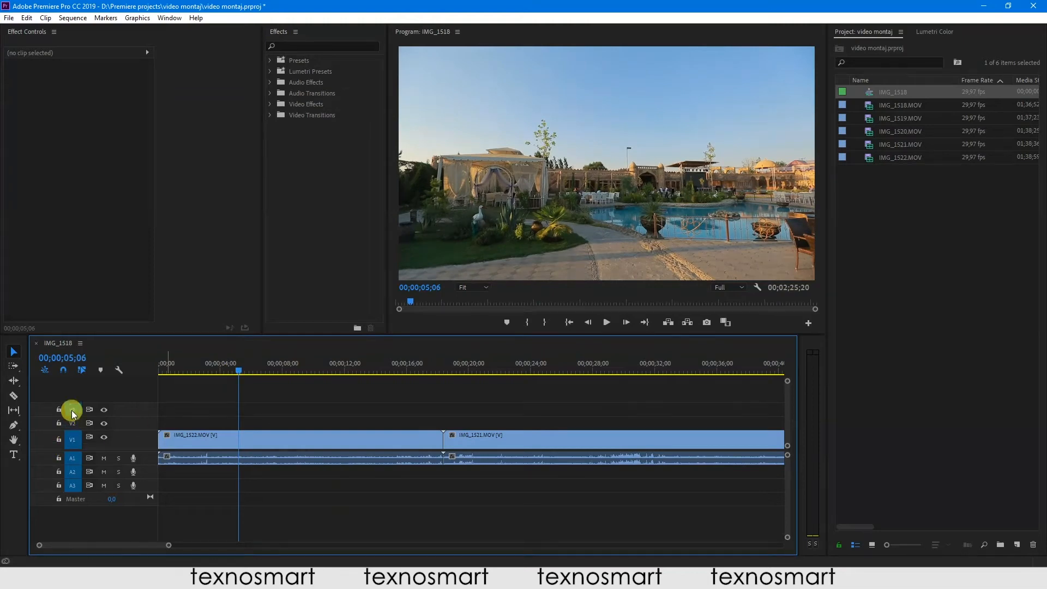
{"action": "left_click_drag", "start_coordinate": [249, 369], "coordinate": [241, 369]}
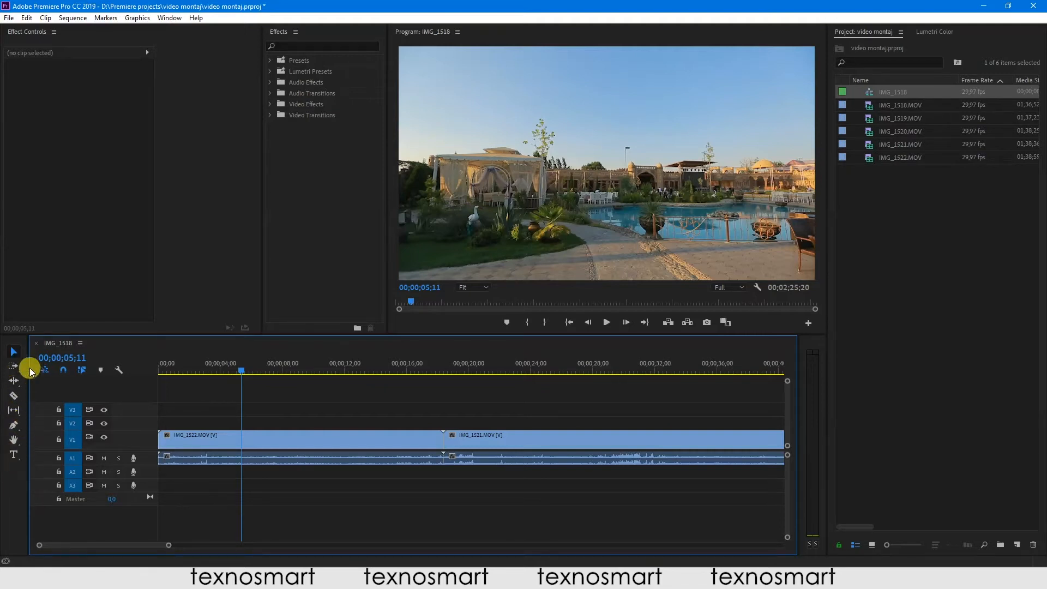
{"action": "left_click", "coordinate": [247, 441]}
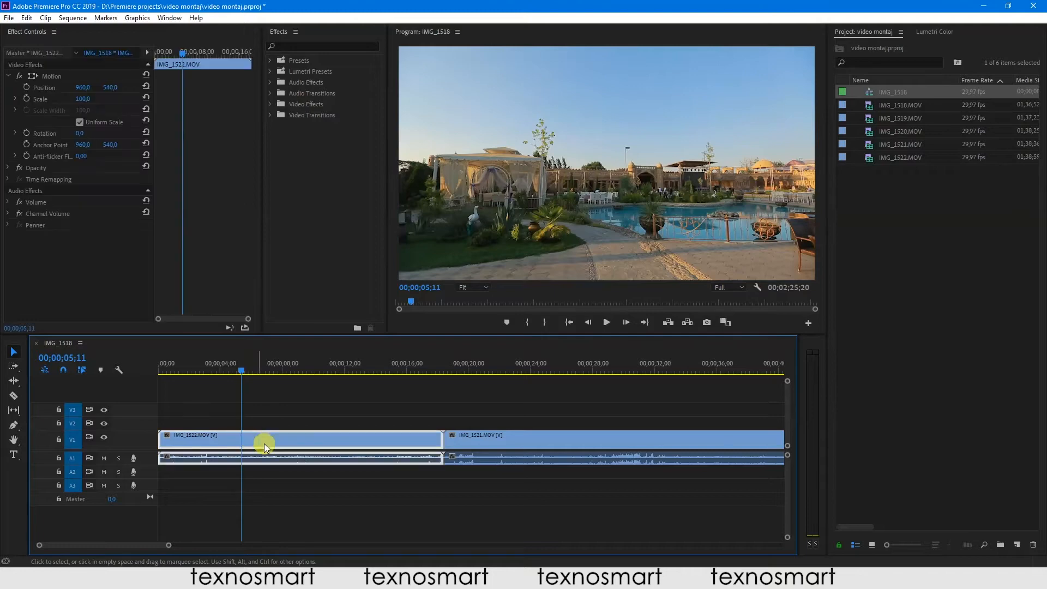
{"action": "left_click_drag", "start_coordinate": [241, 371], "coordinate": [245, 408]}
{"action": "left_click", "coordinate": [289, 413]}
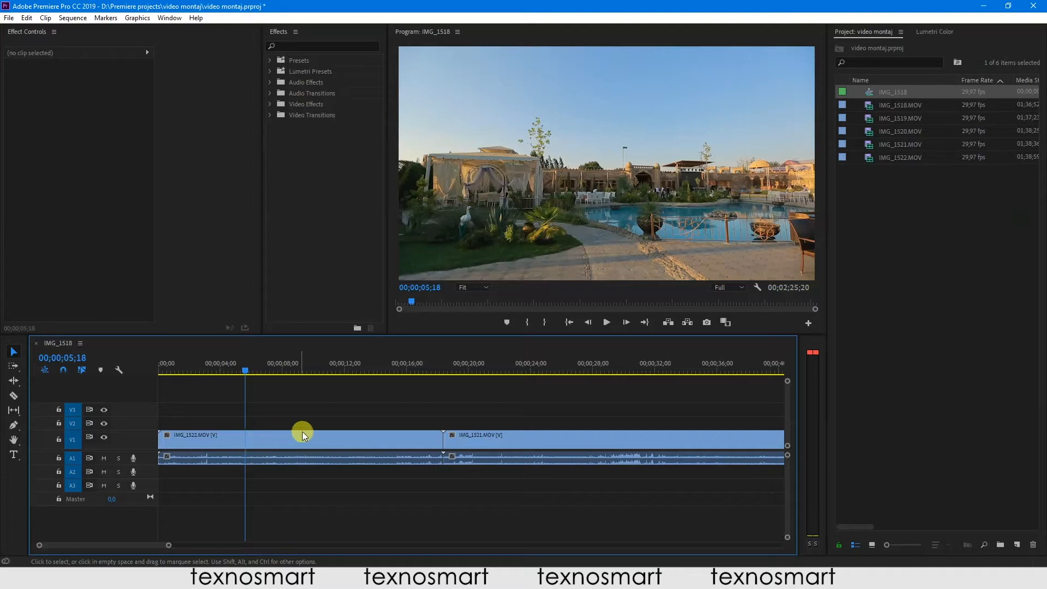
Cut the IMG_1522.MOV clip at the playhead position 00;00;05;18 with the Razor tool
{"action": "left_click", "coordinate": [14, 396]}
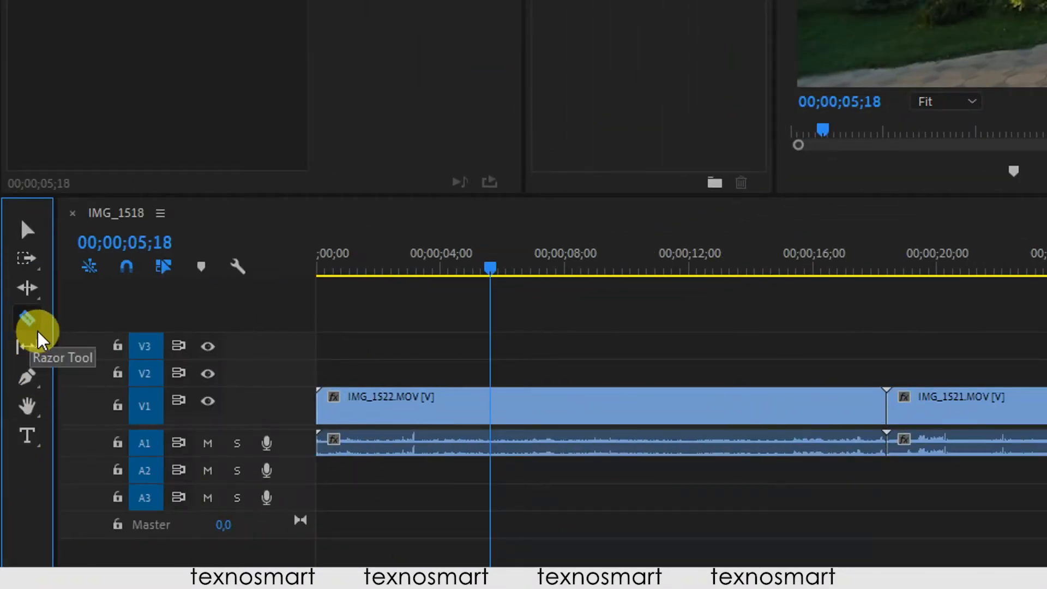
{"action": "left_click", "coordinate": [24, 231]}
{"action": "left_click", "coordinate": [27, 321]}
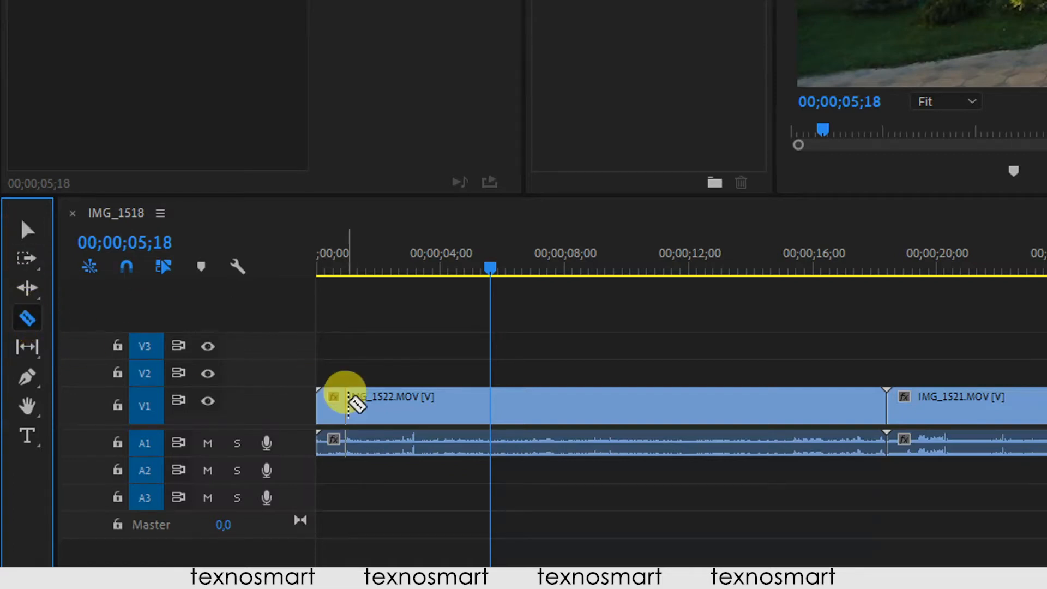
{"action": "left_click", "coordinate": [502, 409]}
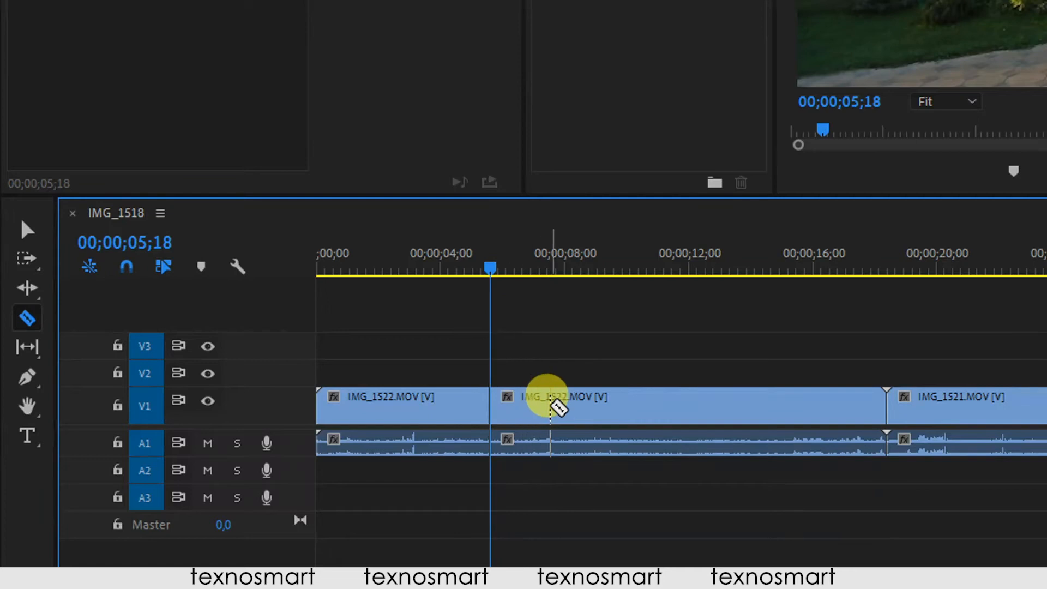
Select the two pieces of IMG_1522.MOV in turn with the Selection tool and scrub the playhead to 00;00;05;08
{"action": "key", "text": "v"}
{"action": "left_click_drag", "start_coordinate": [484, 271], "coordinate": [510, 271]}
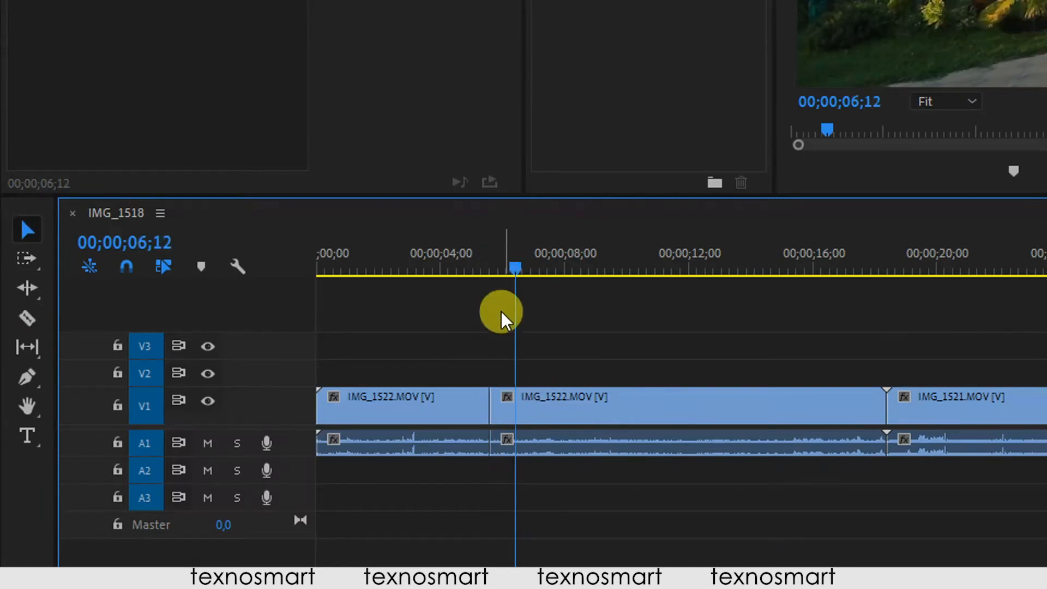
{"action": "left_click", "coordinate": [458, 417]}
{"action": "left_click", "coordinate": [514, 416]}
{"action": "left_click", "coordinate": [440, 411]}
{"action": "left_click", "coordinate": [507, 409]}
{"action": "left_click_drag", "start_coordinate": [513, 283], "coordinate": [486, 271]}
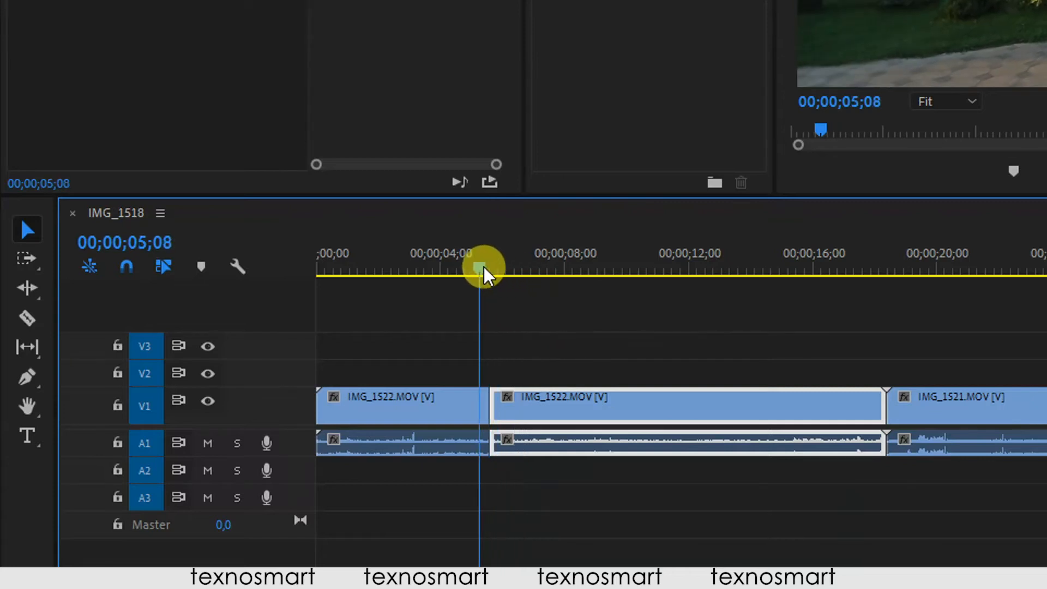
Undo the razor cut, split IMG_1522.MOV at 00;00;05;11, and undo that split too
{"action": "key", "text": "ctrl+z"}
{"action": "mouse_move", "coordinate": [496, 270]}
{"action": "left_mouse_down"}
{"action": "mouse_move", "coordinate": [508, 271]}
{"action": "mouse_move", "coordinate": [485, 270]}
{"action": "left_mouse_up"}
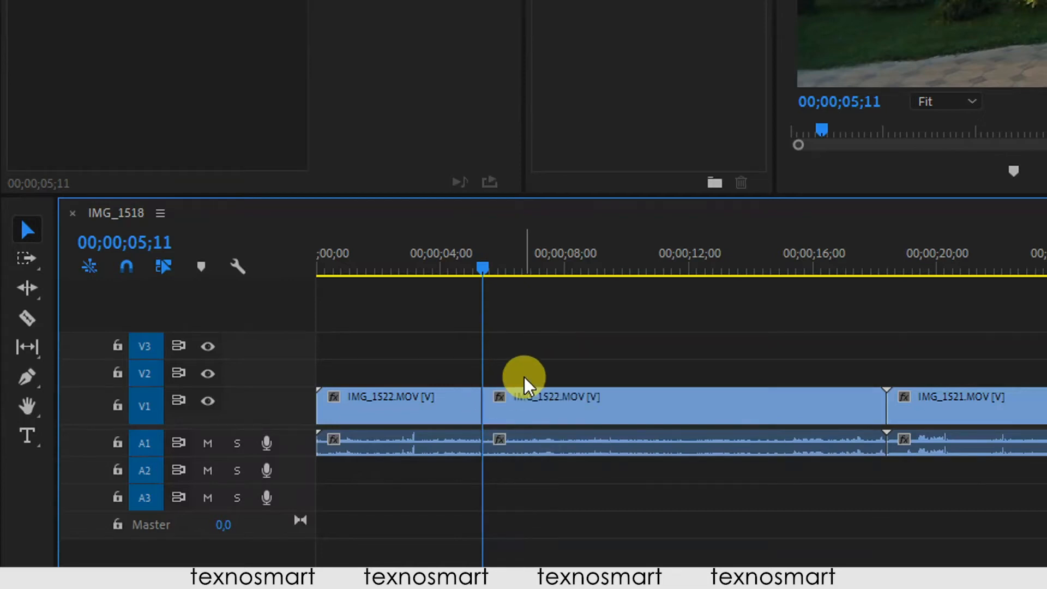
{"action": "key", "text": "ctrl+z"}
Move the playhead to 00;00;06;03 and cut IMG_1522.MOV slightly before it with the Razor tool
{"action": "left_click", "coordinate": [496, 269]}
{"action": "left_click_drag", "start_coordinate": [498, 268], "coordinate": [474, 268]}
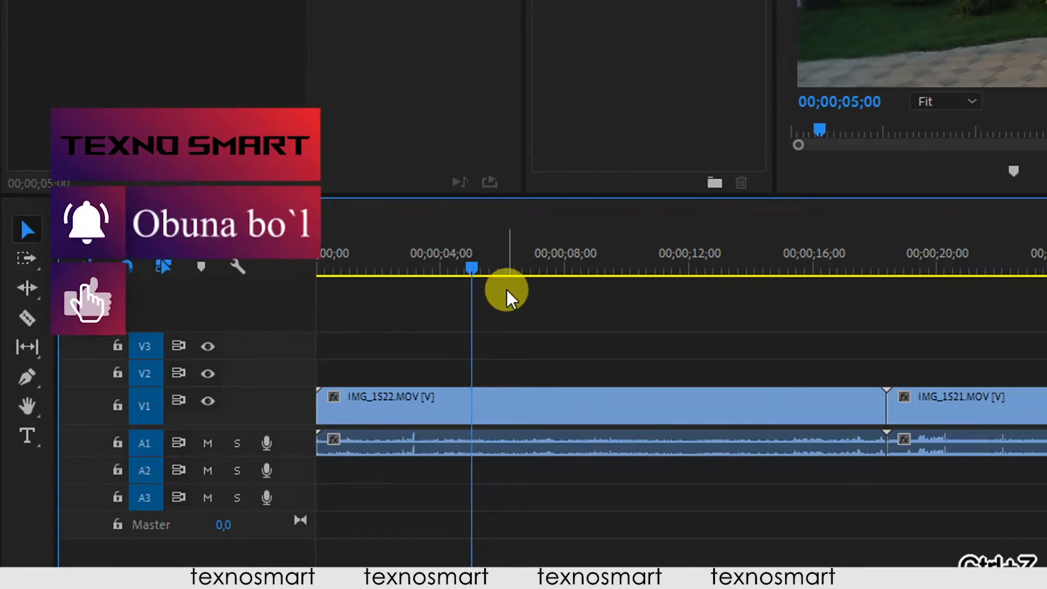
{"action": "left_click_drag", "start_coordinate": [477, 271], "coordinate": [508, 273]}
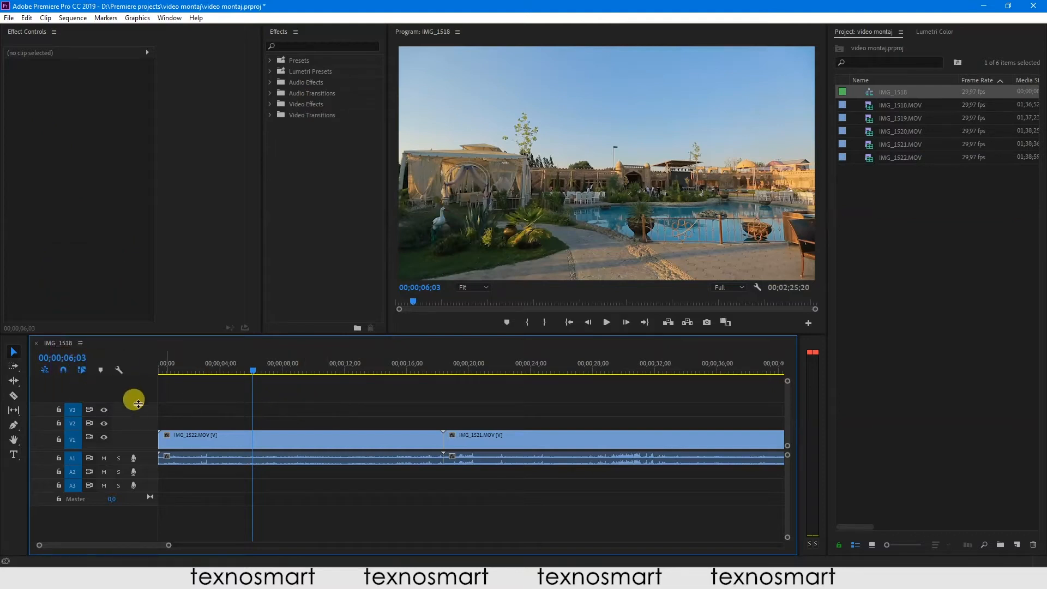
{"action": "left_click", "coordinate": [14, 395]}
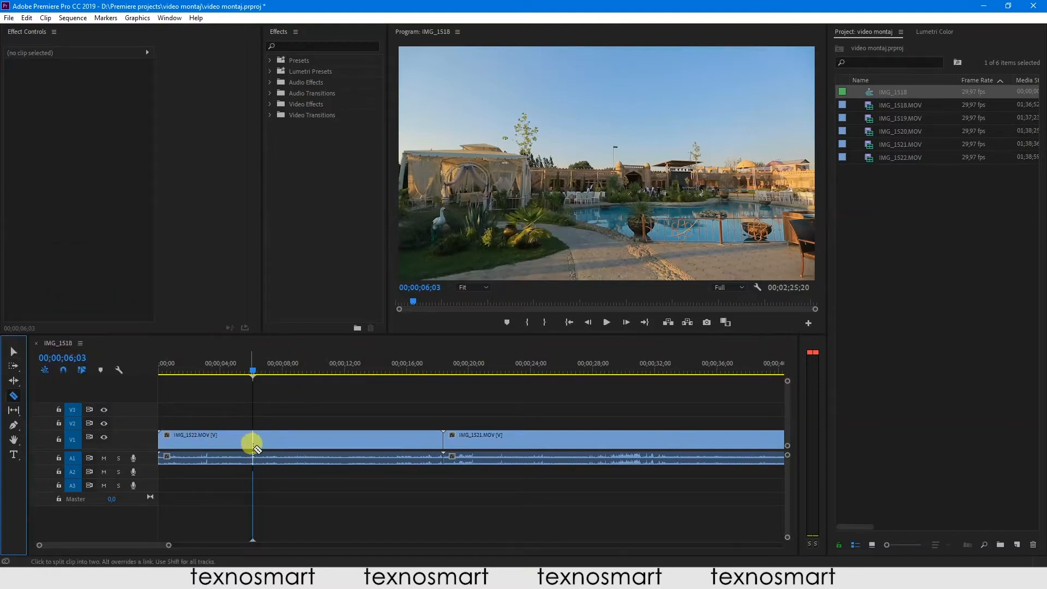
{"action": "left_click", "coordinate": [240, 439]}
Select the first piece of IMG_1522.MOV and undo the razor cut
{"action": "left_click", "coordinate": [212, 439]}
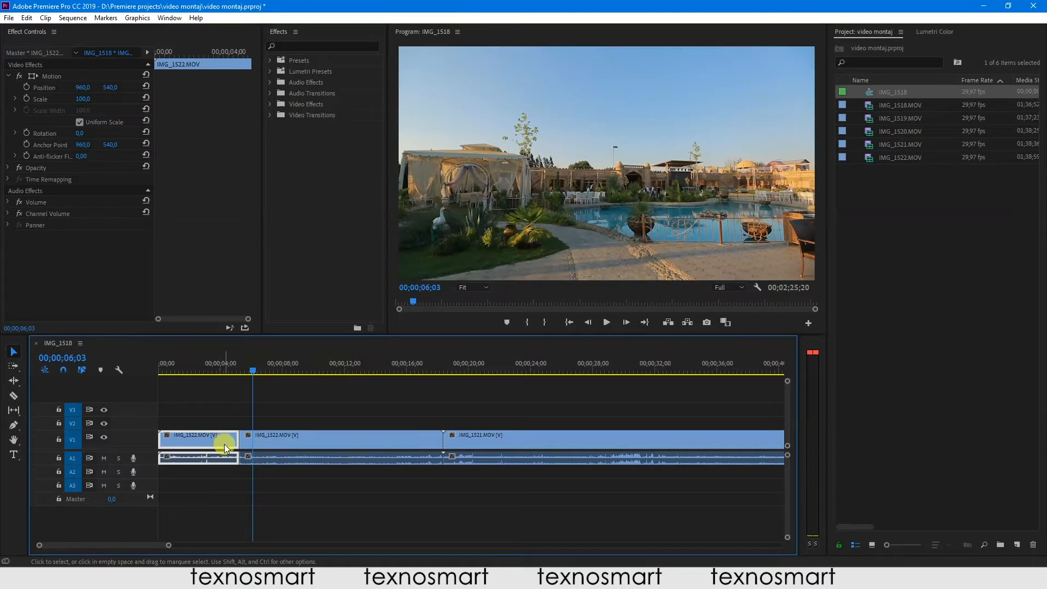
{"action": "right_click", "coordinate": [215, 440]}
{"action": "left_click", "coordinate": [196, 428]}
{"action": "key", "text": "ctrl+z"}
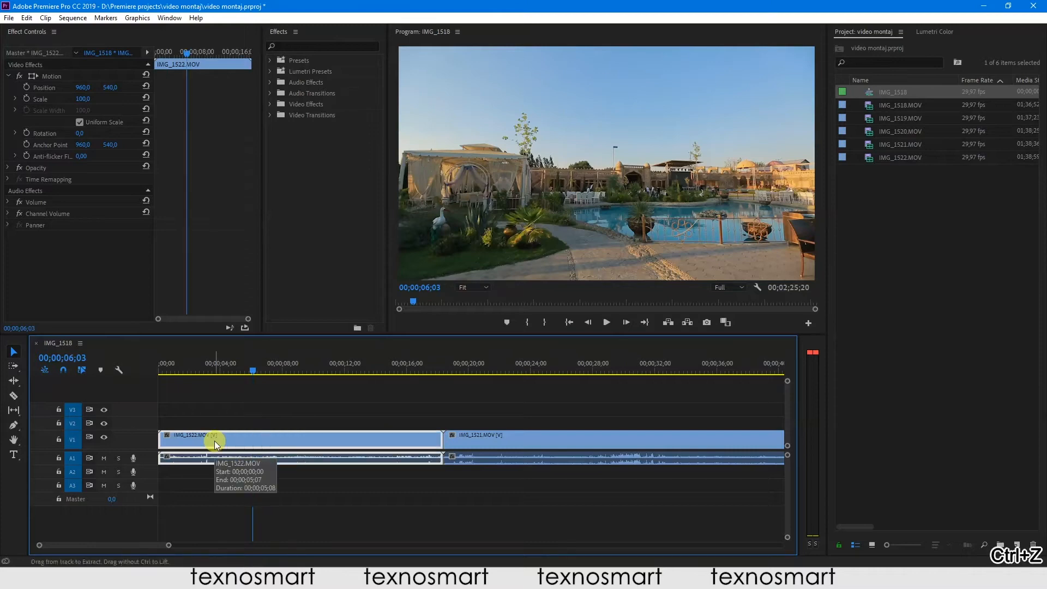
Untarget V1, V2 and V3 and split the targeted A1 audio at 00;00;05;19
{"action": "left_click", "coordinate": [239, 369]}
{"action": "mouse_move", "coordinate": [239, 369]}
{"action": "left_mouse_down"}
{"action": "mouse_move", "coordinate": [269, 370]}
{"action": "mouse_move", "coordinate": [238, 372]}
{"action": "mouse_move", "coordinate": [252, 380]}
{"action": "left_mouse_up"}
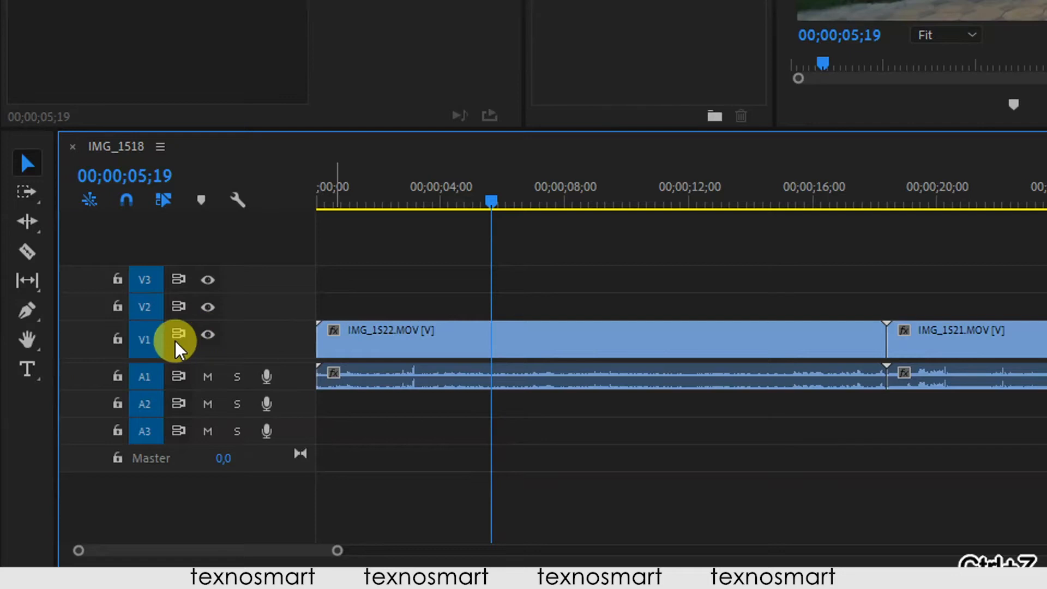
{"action": "left_click", "coordinate": [144, 338]}
{"action": "left_click", "coordinate": [146, 306]}
{"action": "left_click", "coordinate": [146, 278]}
{"action": "key", "text": "ctrl+k"}
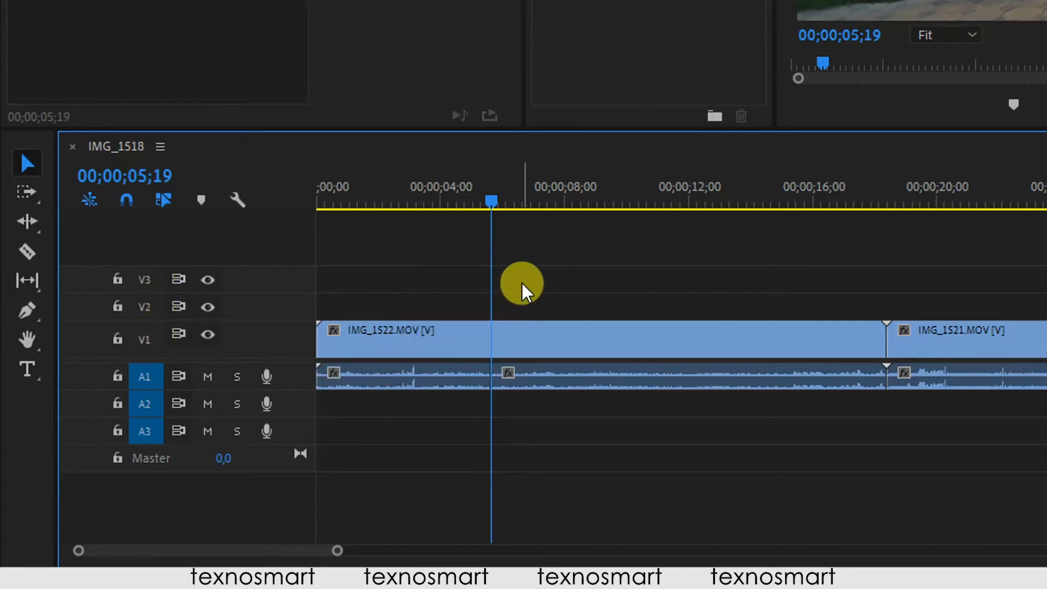
Enlarge track A1, move the playhead to 00;00;07;06, and turn targeting for V1, V2 and V3 on and off again
{"action": "scroll", "coordinate": [278, 378], "scroll_direction": "up", "scroll_amount": 2}
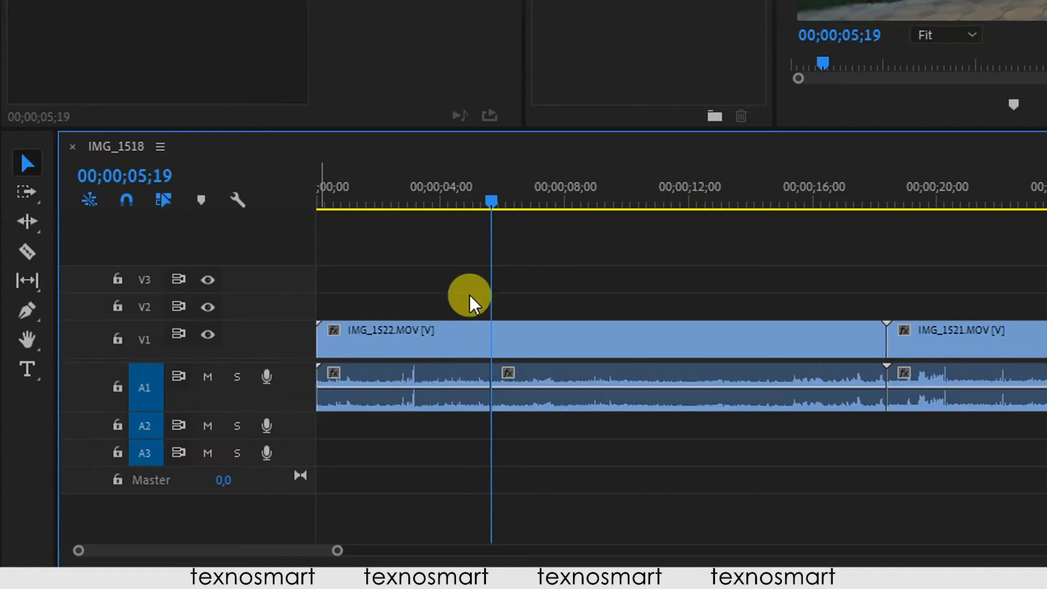
{"action": "left_click", "coordinate": [540, 205]}
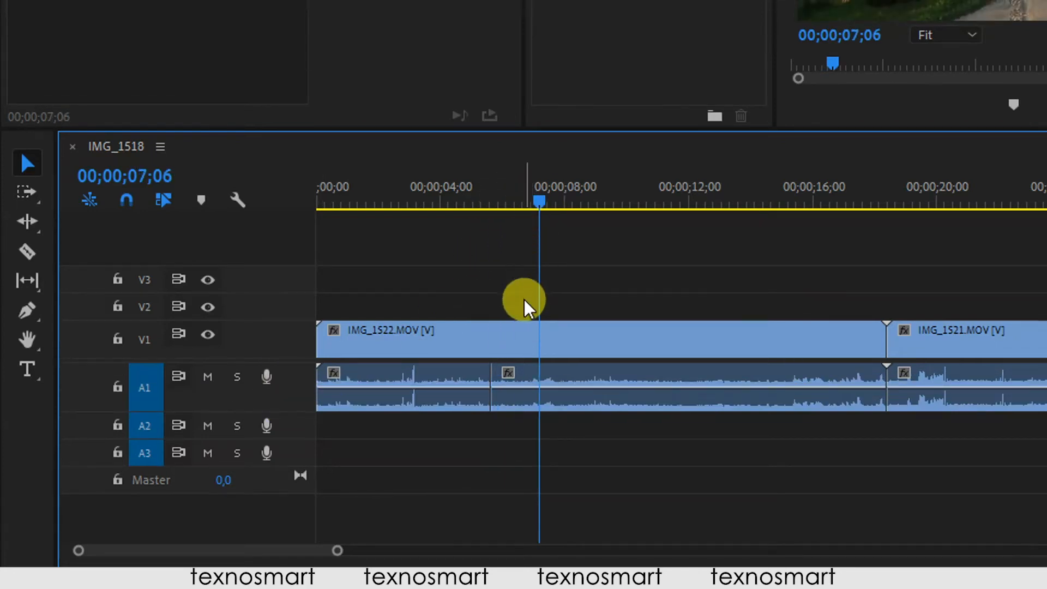
{"action": "left_click", "coordinate": [145, 340]}
{"action": "left_click", "coordinate": [145, 308]}
{"action": "left_click", "coordinate": [145, 281]}
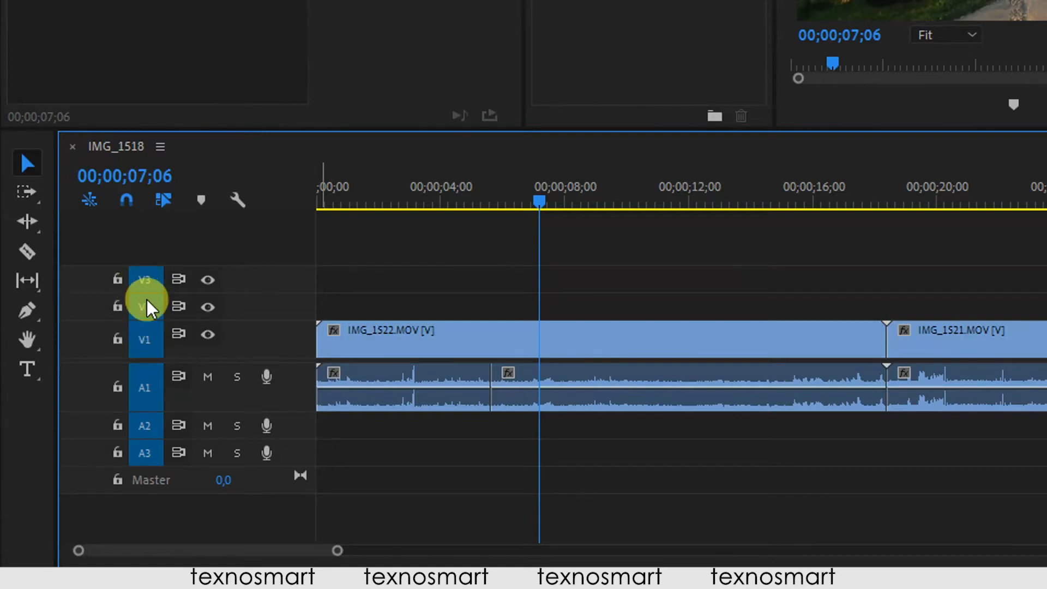
{"action": "left_click", "coordinate": [145, 280]}
{"action": "left_click", "coordinate": [144, 307]}
{"action": "left_click", "coordinate": [143, 339]}
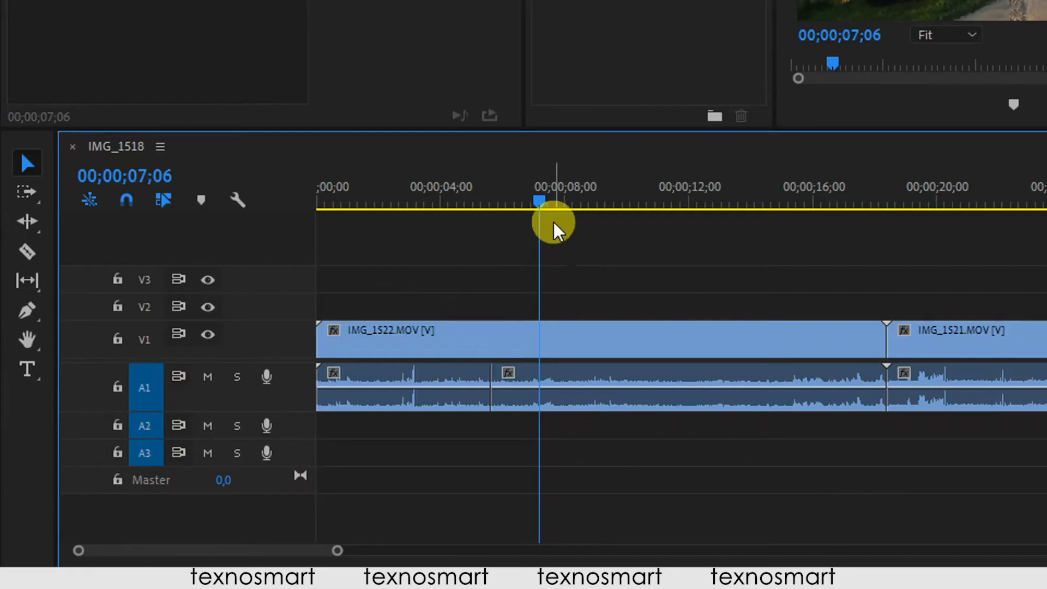
Split only the A1 audio of IMG_1522.MOV at 00;00;07;06 and several further points while advancing the playhead to 00;00;14;13
{"action": "key", "text": "c"}
{"action": "left_click_drag", "start_coordinate": [561, 198], "coordinate": [763, 201]}
{"action": "key", "text": "c"}
{"action": "key", "text": "c"}
{"action": "key", "text": "c"}
{"action": "key", "text": "c"}
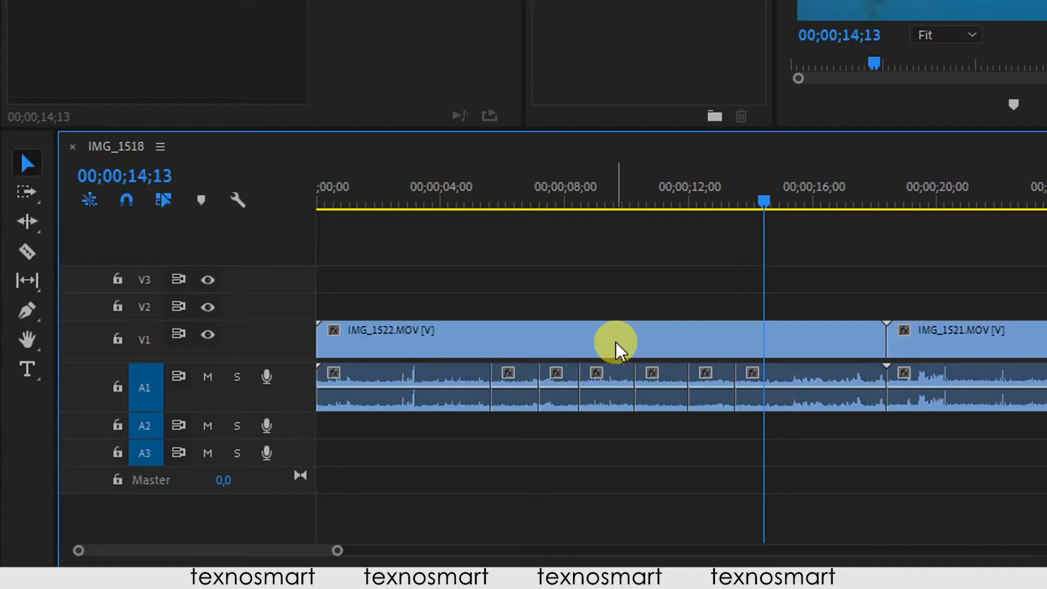
Target V1 and split both video and audio of IMG_1522.MOV at 00;00;14;13 and once more nearer the clip's end
{"action": "left_click", "coordinate": [145, 342]}
{"action": "key", "text": "ctrl+k"}
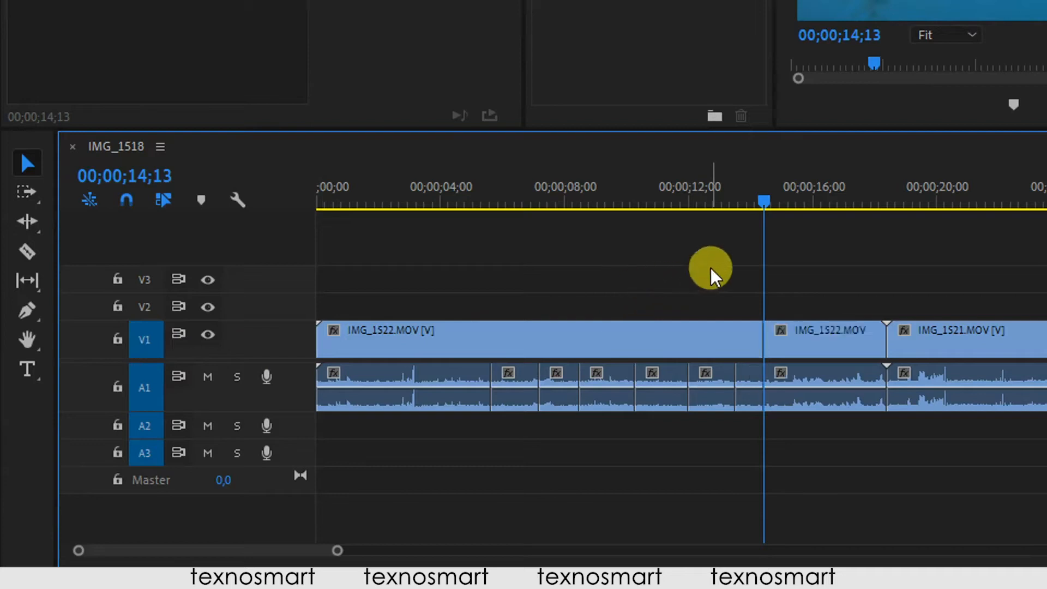
{"action": "left_click", "coordinate": [802, 207]}
{"action": "key", "text": "ctrl+k"}
Split the video and audio of IMG_1522.MOV at several earlier points, working back to 00;00;03;24
{"action": "left_click_drag", "start_coordinate": [807, 207], "coordinate": [516, 212]}
{"action": "key", "text": "ctrl+k"}
{"action": "key", "text": "ctrl+k"}
{"action": "key", "text": "ctrl+k"}
{"action": "key", "text": "ctrl+k"}
{"action": "left_click", "coordinate": [435, 206]}
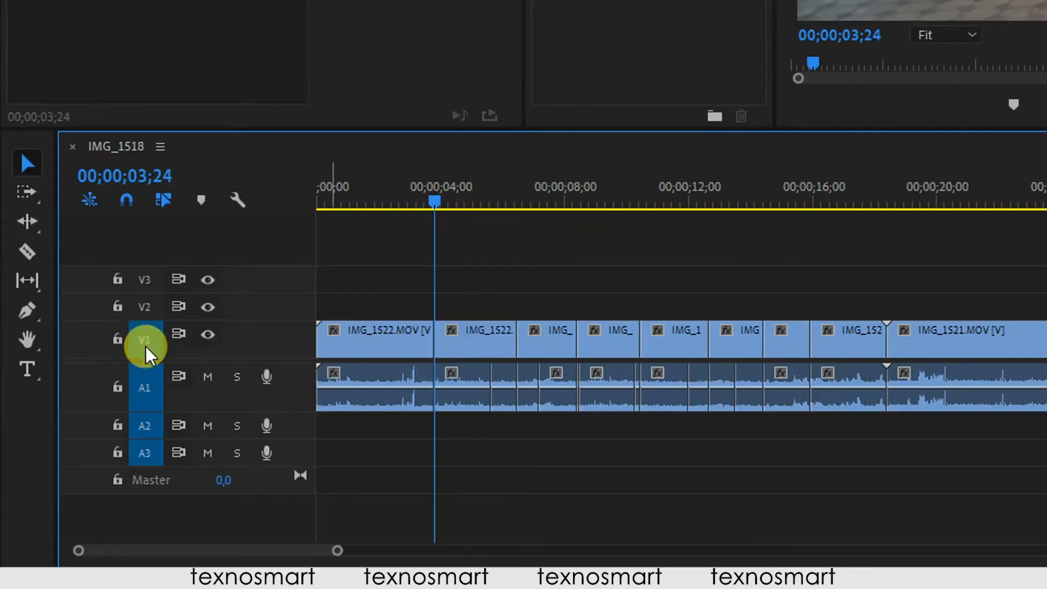
Undo all the splits made in the video and audio of IMG_1522.MOV
{"action": "left_click", "coordinate": [522, 202]}
{"action": "key", "text": "ctrl+z"}
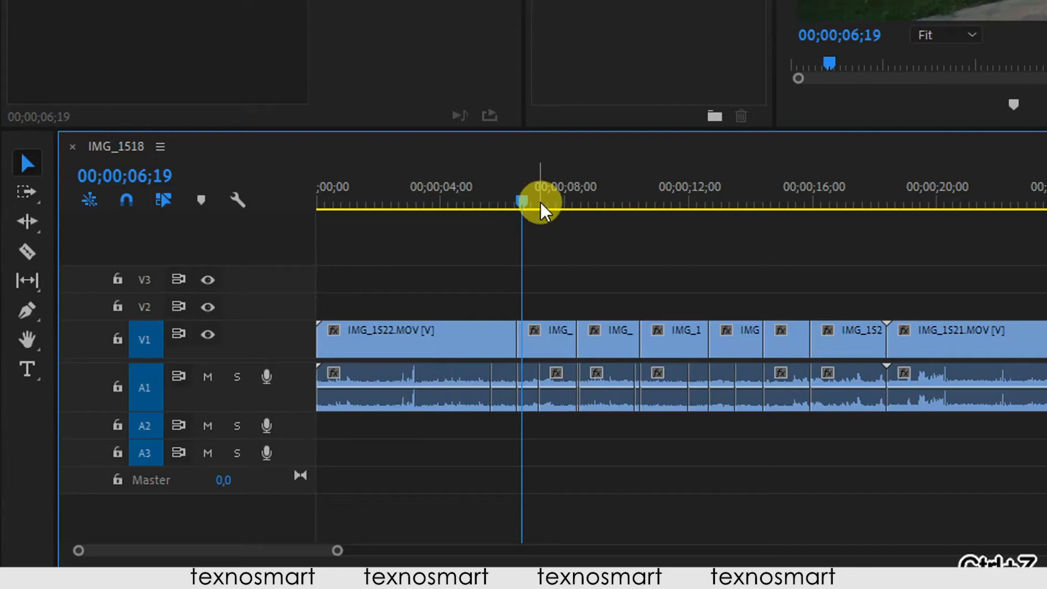
{"action": "key", "text": "ctrl+z"}
{"action": "key", "text": "ctrl+z"}
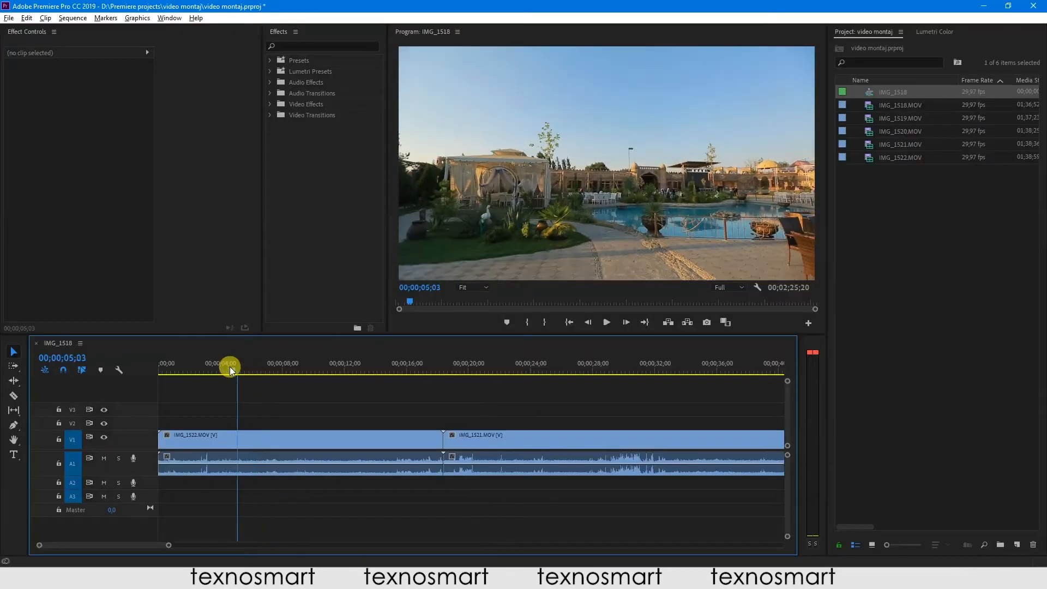
Split the video and audio of IMG_1522.MOV at 00;00;06;12 and select the first piece
{"action": "left_click_drag", "start_coordinate": [460, 194], "coordinate": [517, 199]}
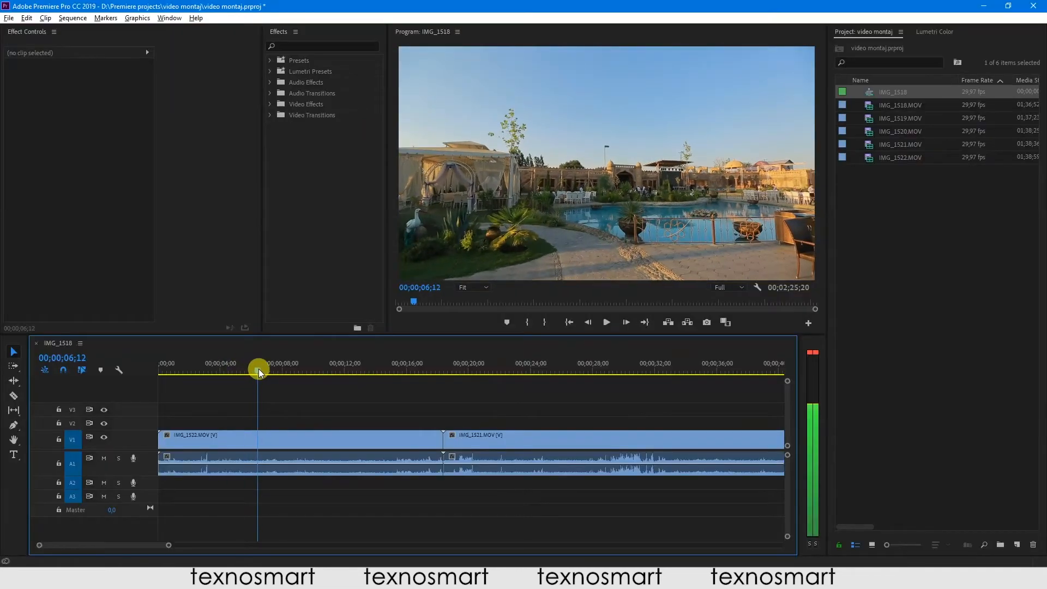
{"action": "key", "text": "ctrl+k"}
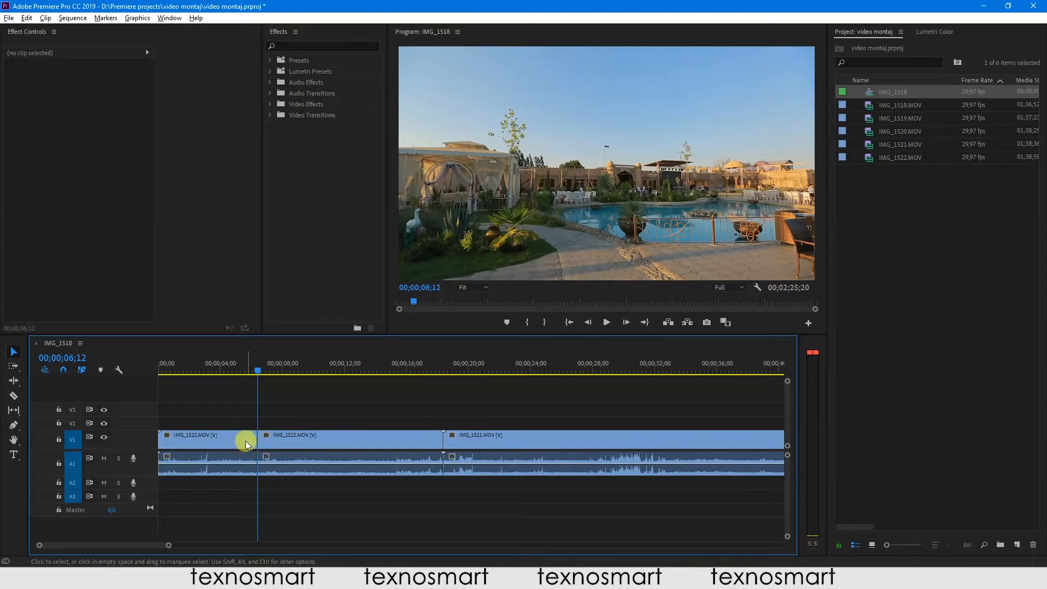
{"action": "left_click", "coordinate": [221, 440]}
{"action": "left_click", "coordinate": [221, 426]}
{"action": "left_click", "coordinate": [217, 440]}
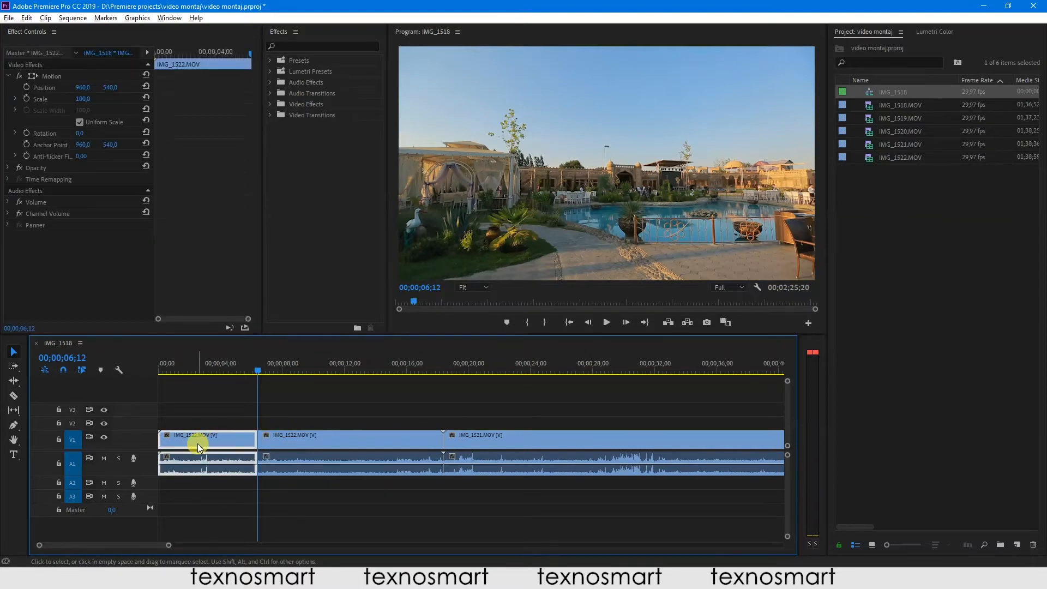
{"action": "left_click", "coordinate": [210, 426]}
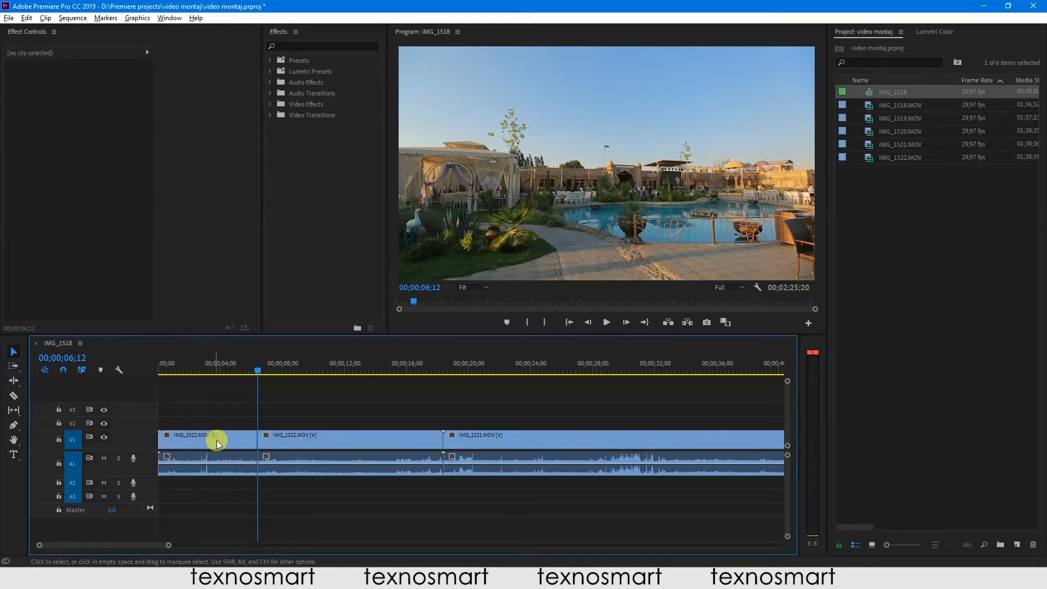
{"action": "left_click", "coordinate": [226, 442]}
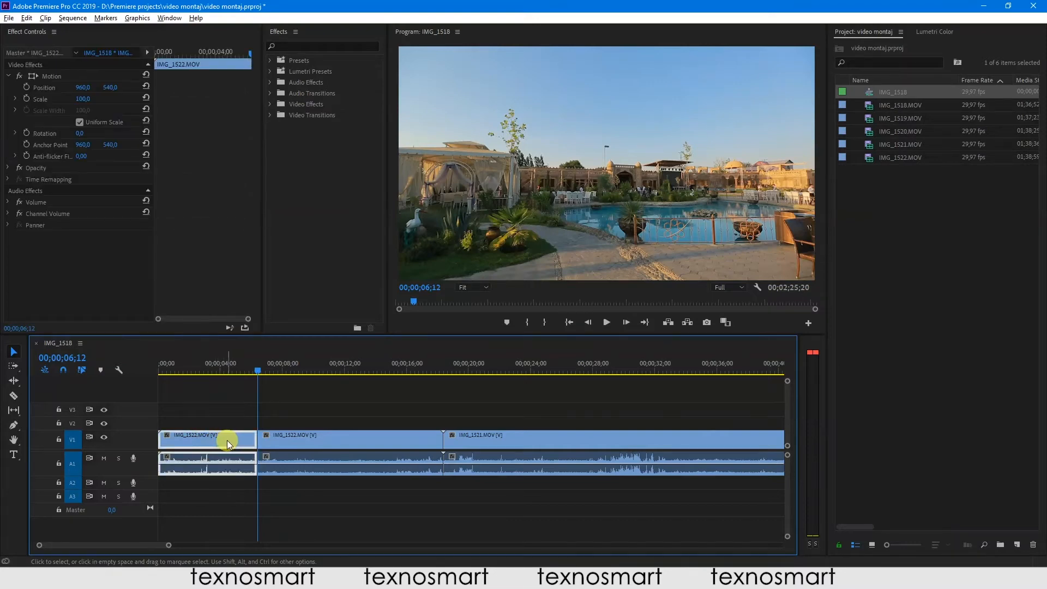
Clear the first piece of IMG_1522.MOV from the timeline and undo the removal
{"action": "right_click", "coordinate": [228, 443]}
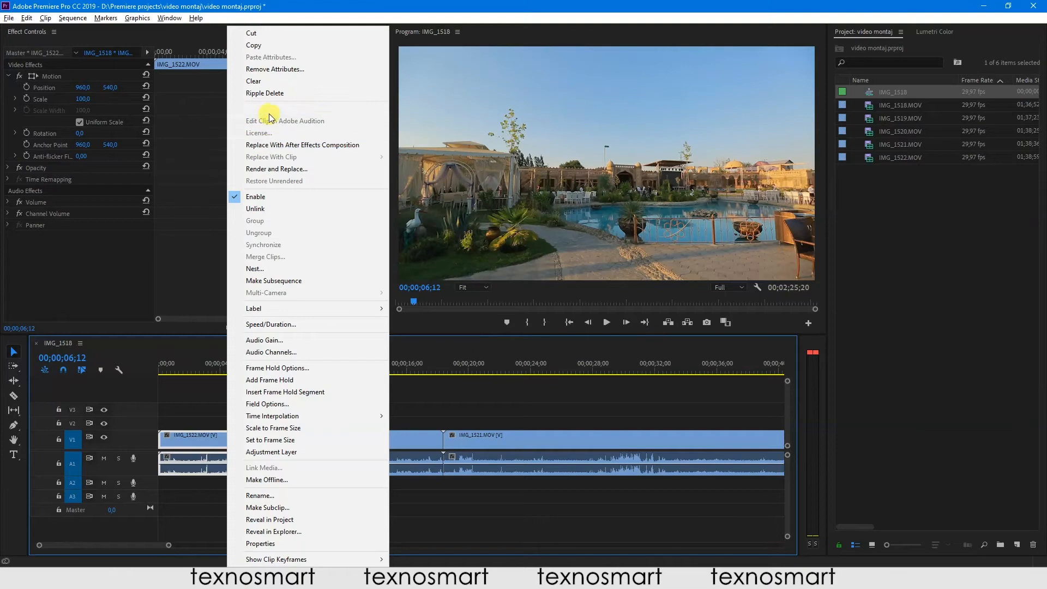
{"action": "left_click", "coordinate": [254, 83]}
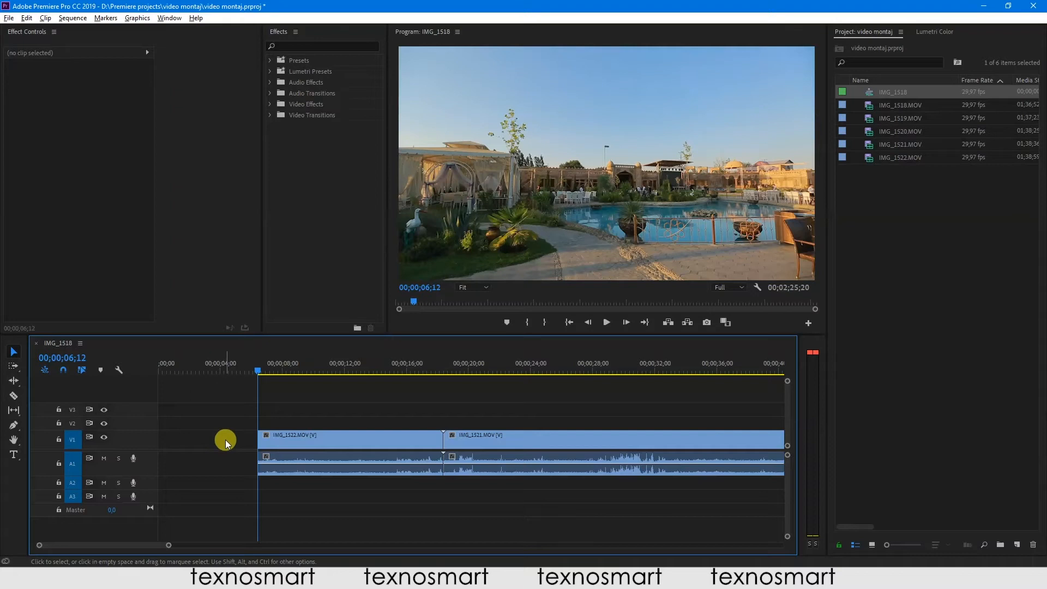
{"action": "key", "text": "ctrl+z"}
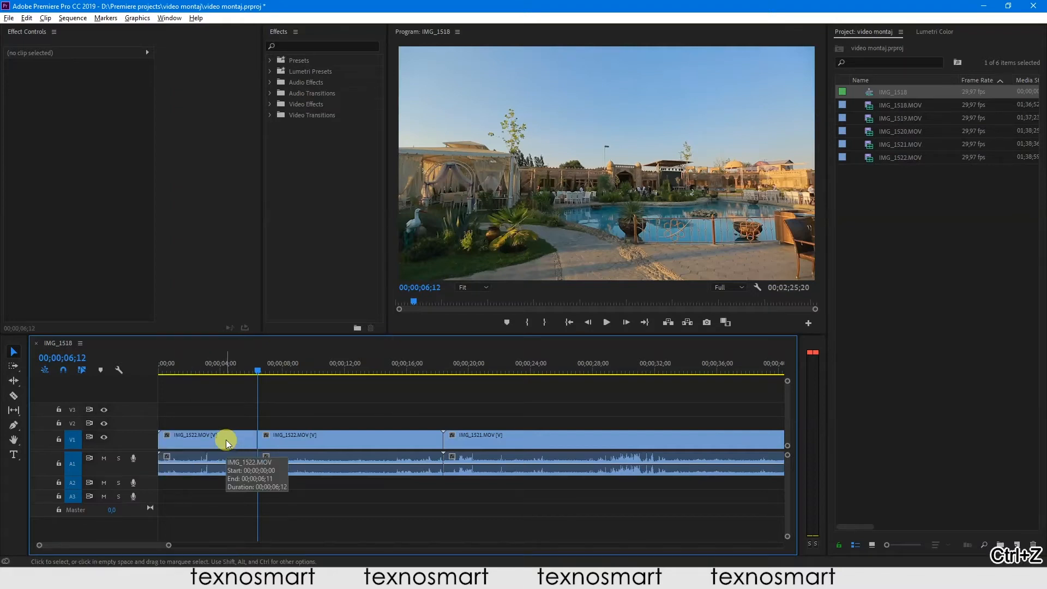
Reselect the first piece of IMG_1522.MOV and delete it repeatedly, undoing each deletion
{"action": "left_click", "coordinate": [226, 439]}
{"action": "left_click", "coordinate": [228, 423]}
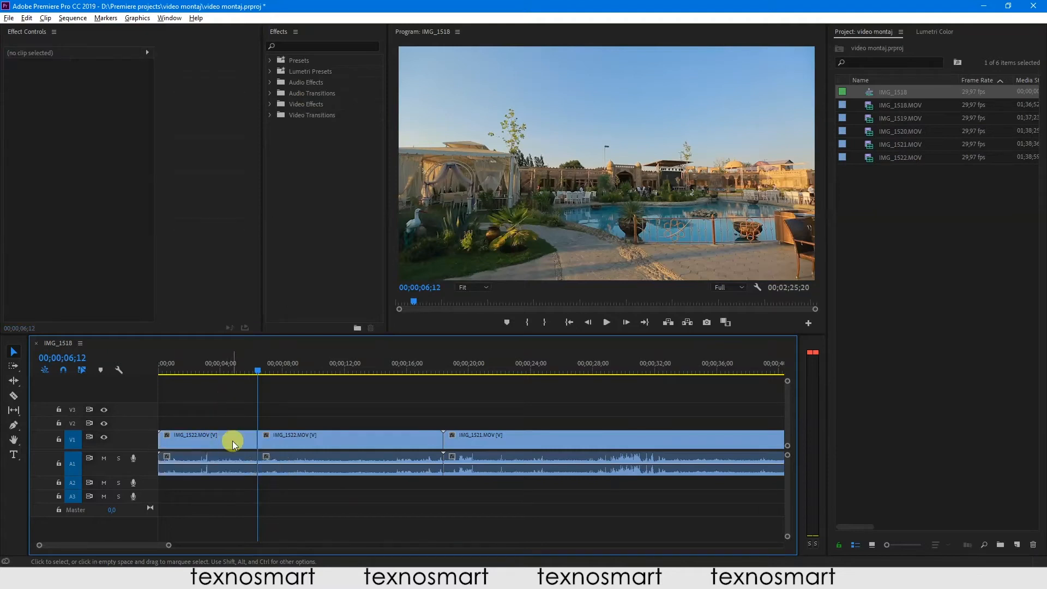
{"action": "left_click", "coordinate": [233, 443]}
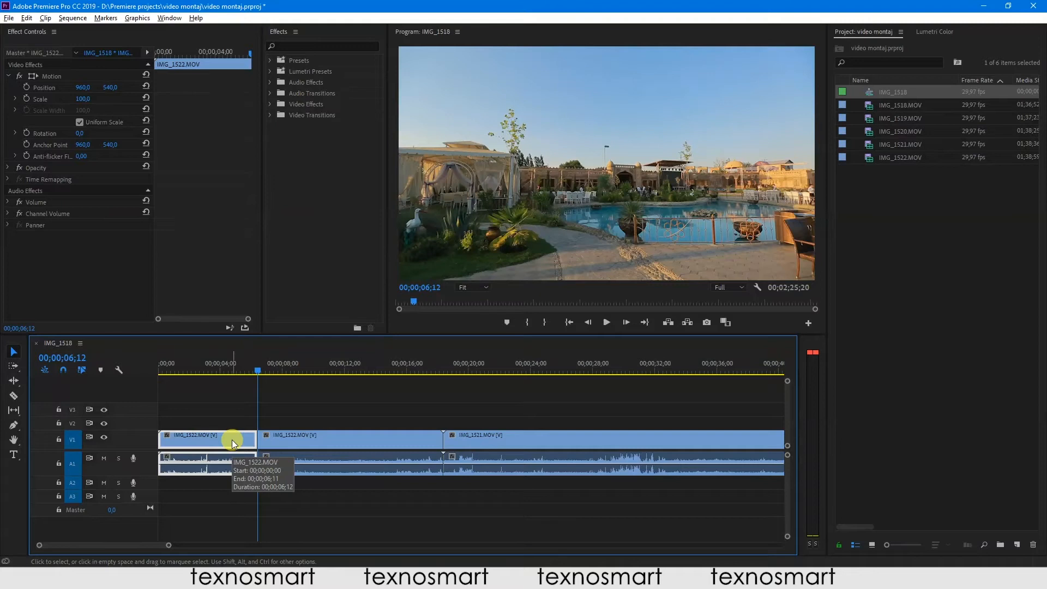
{"action": "key", "text": "q"}
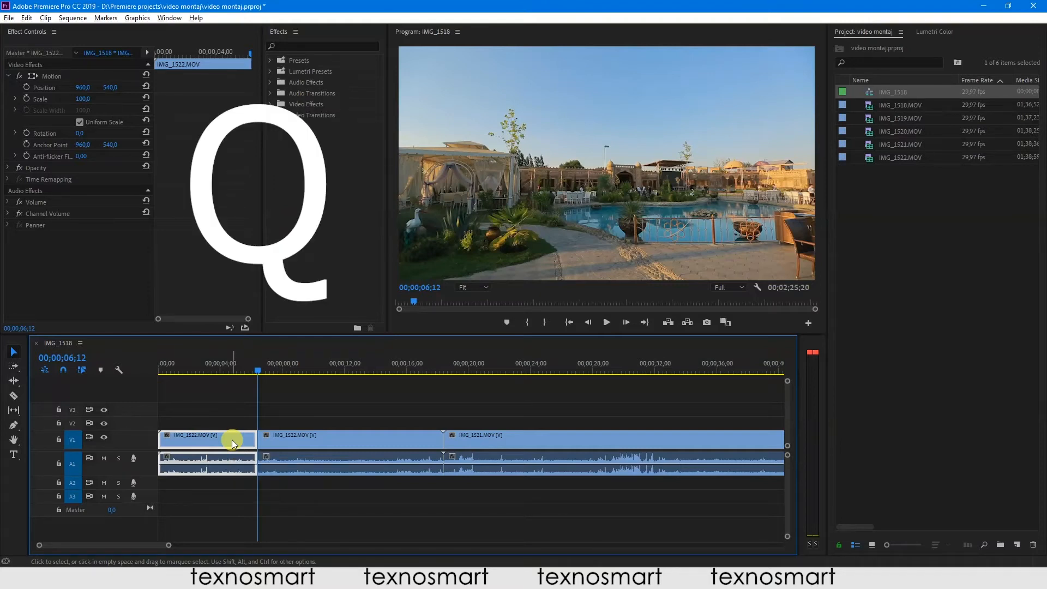
{"action": "key", "text": "Delete"}
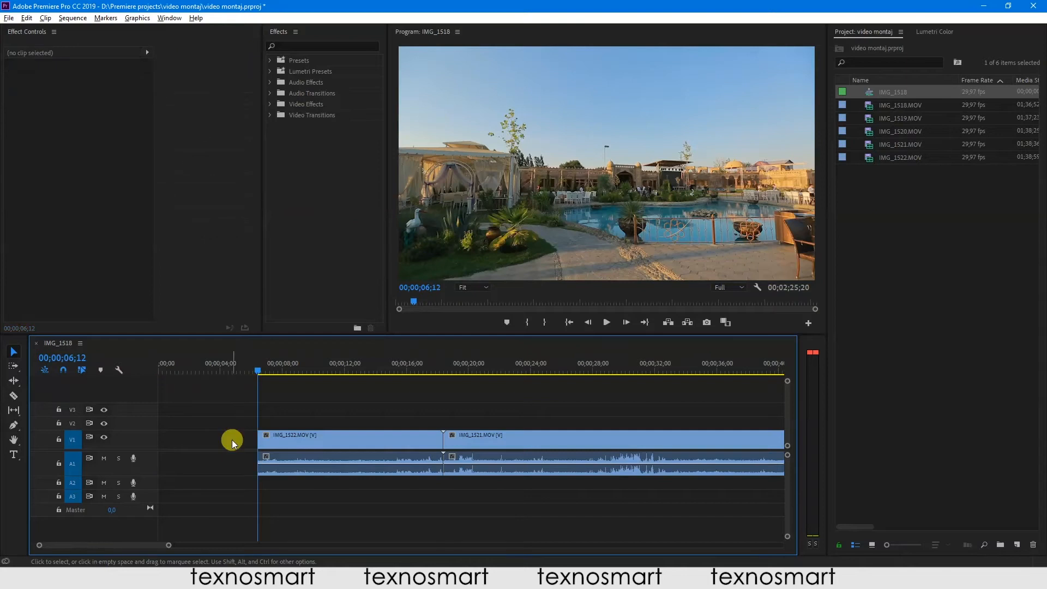
{"action": "key", "text": "ctrl+z"}
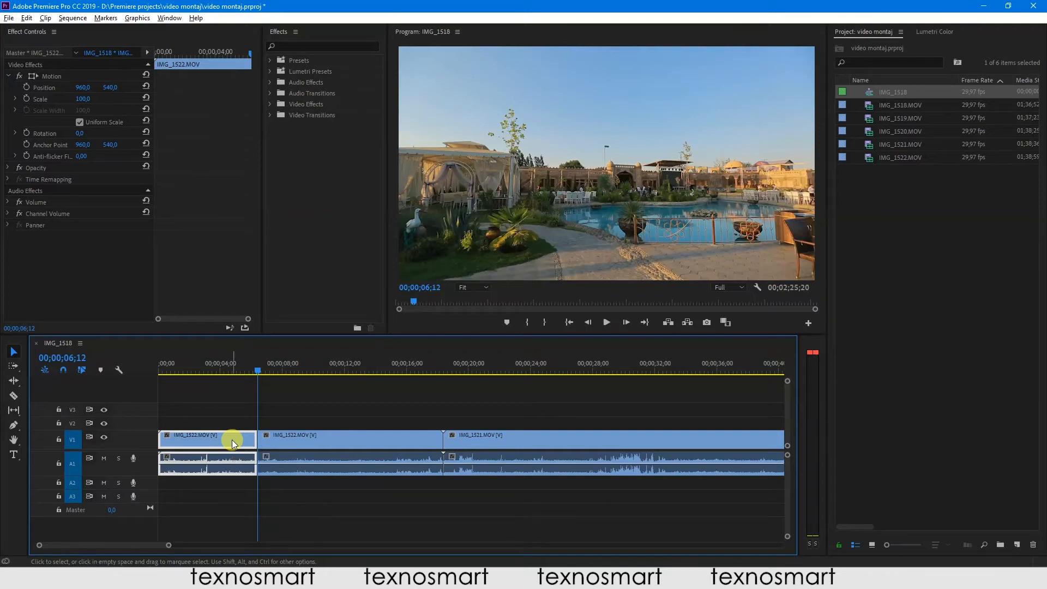
{"action": "key", "text": "ctrl+z"}
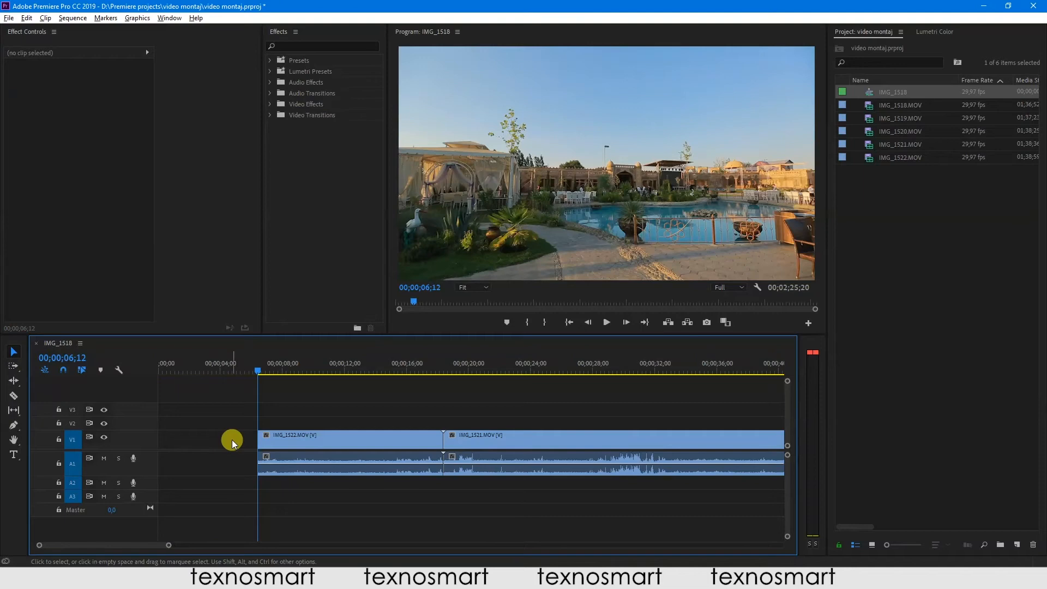
{"action": "left_click", "coordinate": [231, 440]}
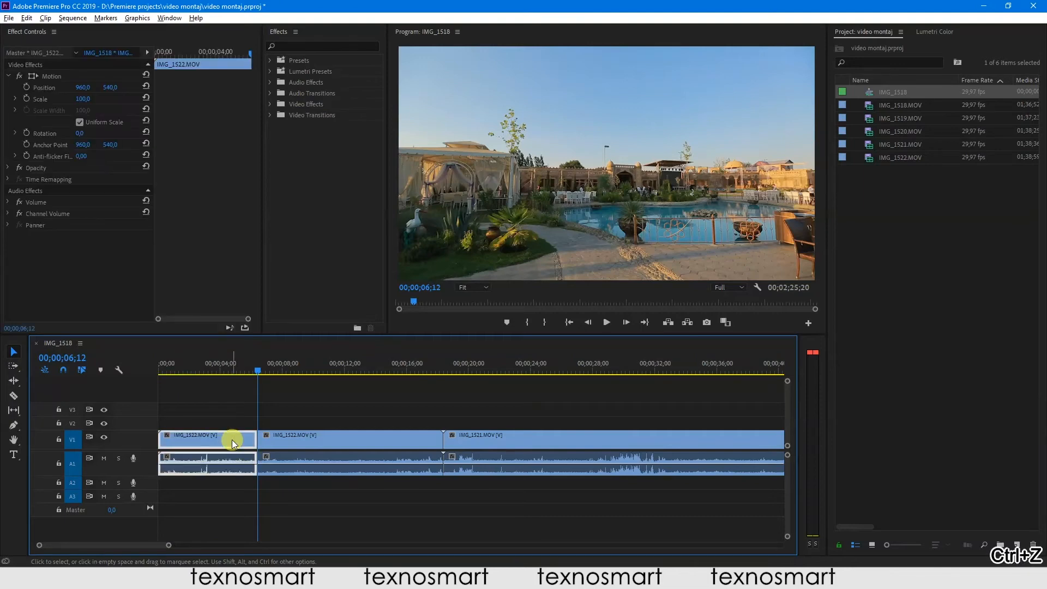
{"action": "key", "text": "Delete"}
{"action": "key", "text": "ctrl+z"}
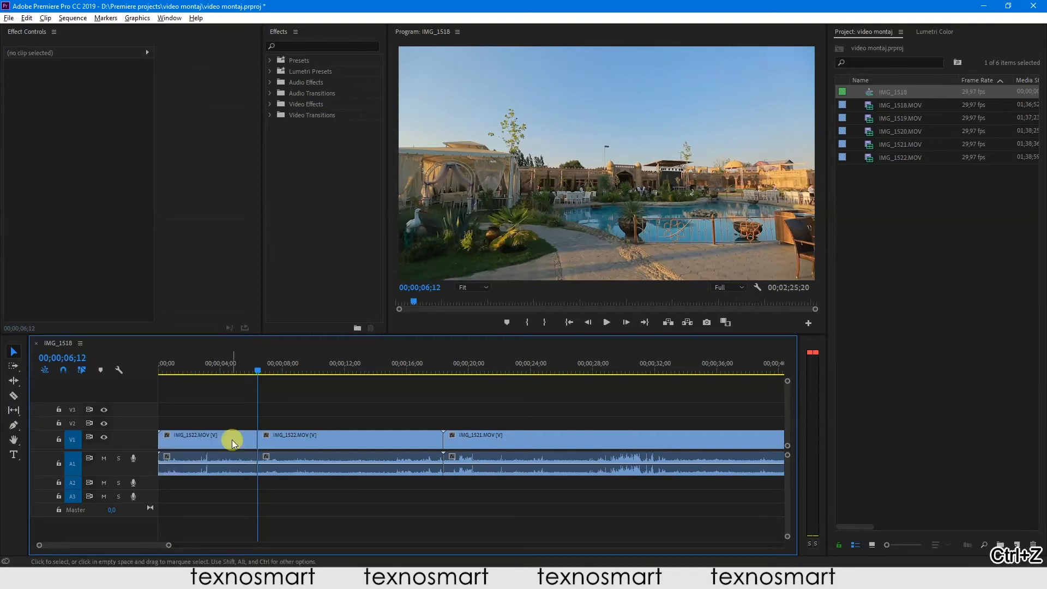
With the playhead at 00;00;05;08, select and delete the first piece of IMG_1522.MOV, and undo the deletion
{"action": "left_click", "coordinate": [240, 370]}
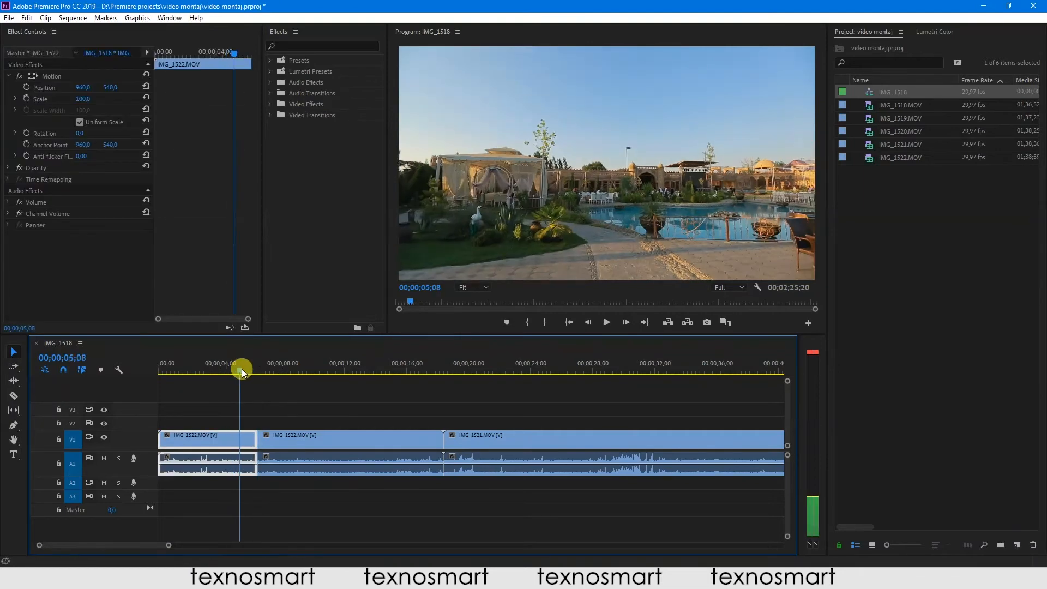
{"action": "left_click", "coordinate": [285, 400]}
{"action": "left_click", "coordinate": [206, 440]}
{"action": "left_click", "coordinate": [279, 406]}
{"action": "left_click", "coordinate": [214, 440]}
{"action": "left_click", "coordinate": [194, 414]}
{"action": "left_click", "coordinate": [228, 437]}
{"action": "left_click", "coordinate": [315, 398]}
{"action": "left_click", "coordinate": [231, 440]}
{"action": "key", "text": "Delete"}
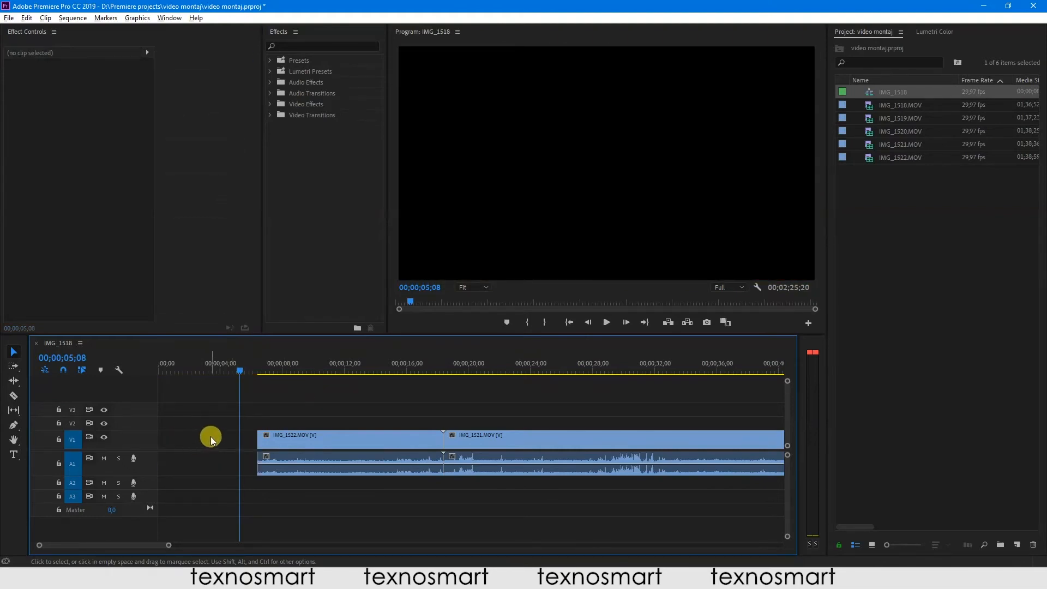
{"action": "key", "text": "ctrl+z"}
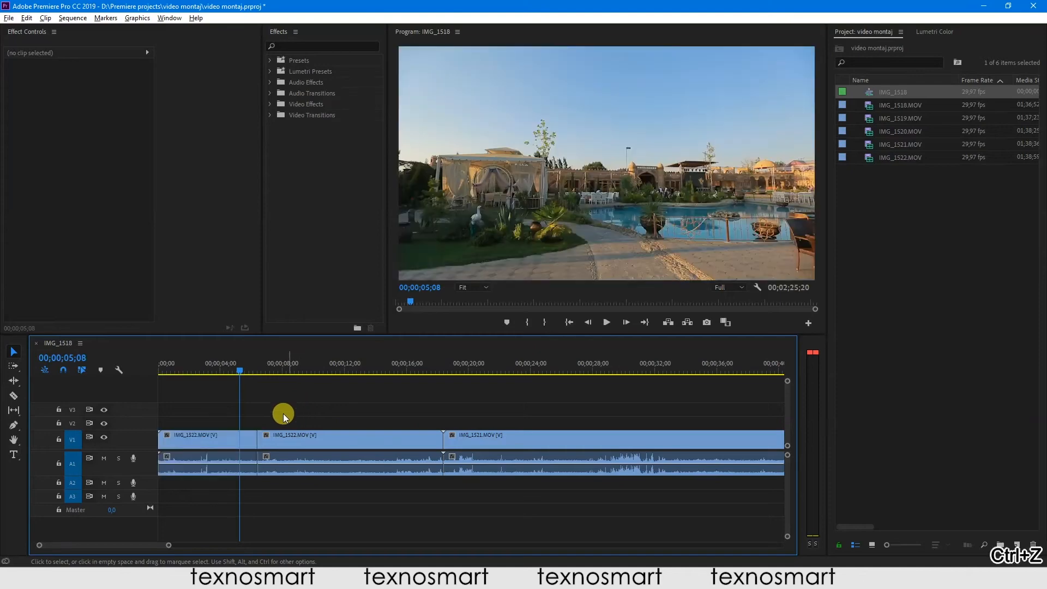
Undo the split in the video and audio of IMG_1522.MOV so the clip is whole again
{"action": "left_click", "coordinate": [232, 440]}
{"action": "left_click", "coordinate": [274, 372]}
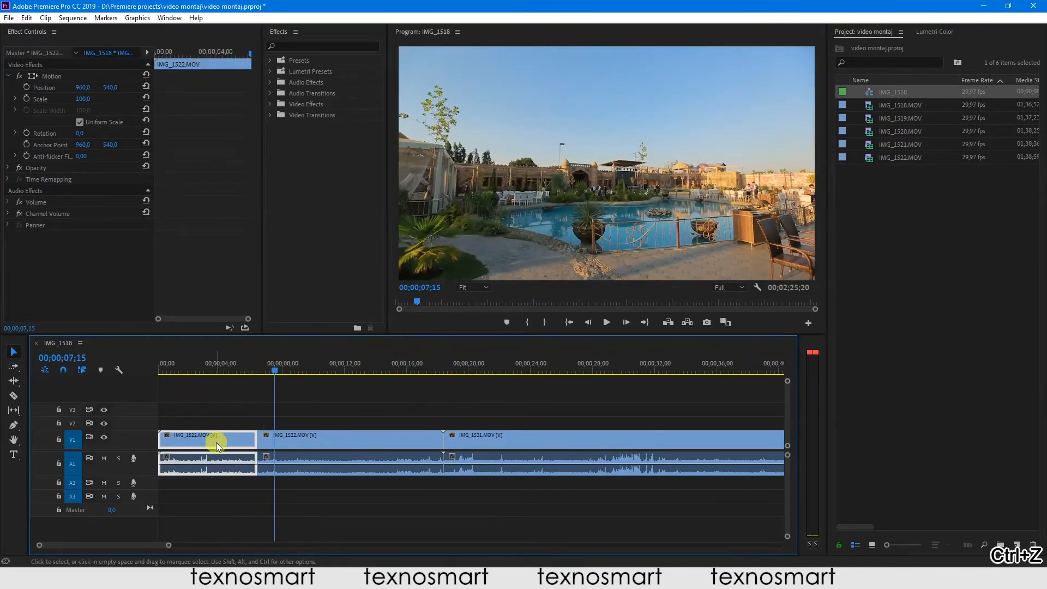
{"action": "mouse_move", "coordinate": [271, 378]}
{"action": "left_mouse_down"}
{"action": "mouse_move", "coordinate": [241, 367]}
{"action": "mouse_move", "coordinate": [266, 377]}
{"action": "left_mouse_up"}
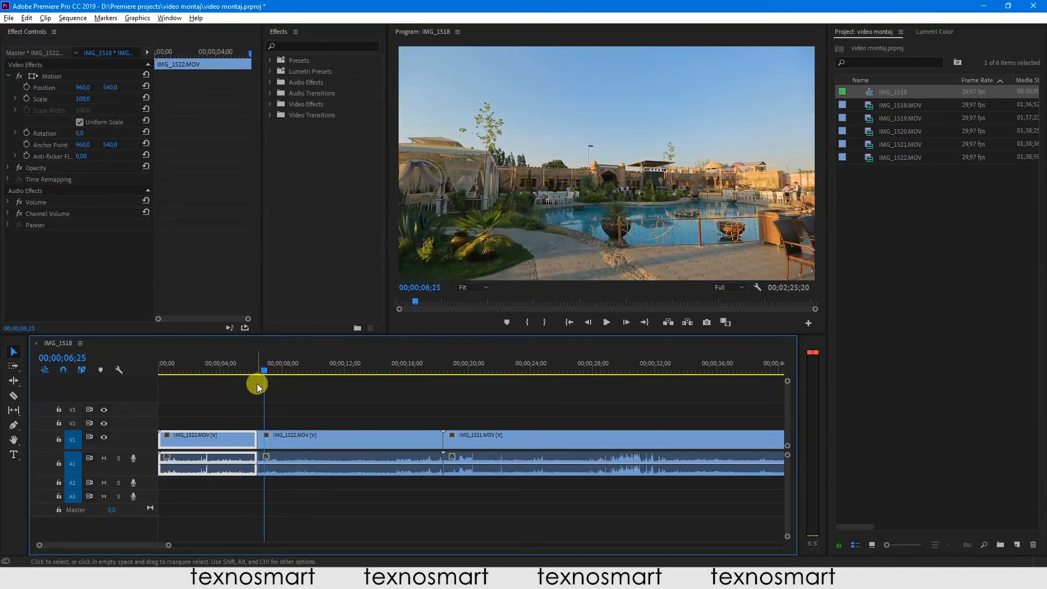
{"action": "key", "text": "ctrl+z"}
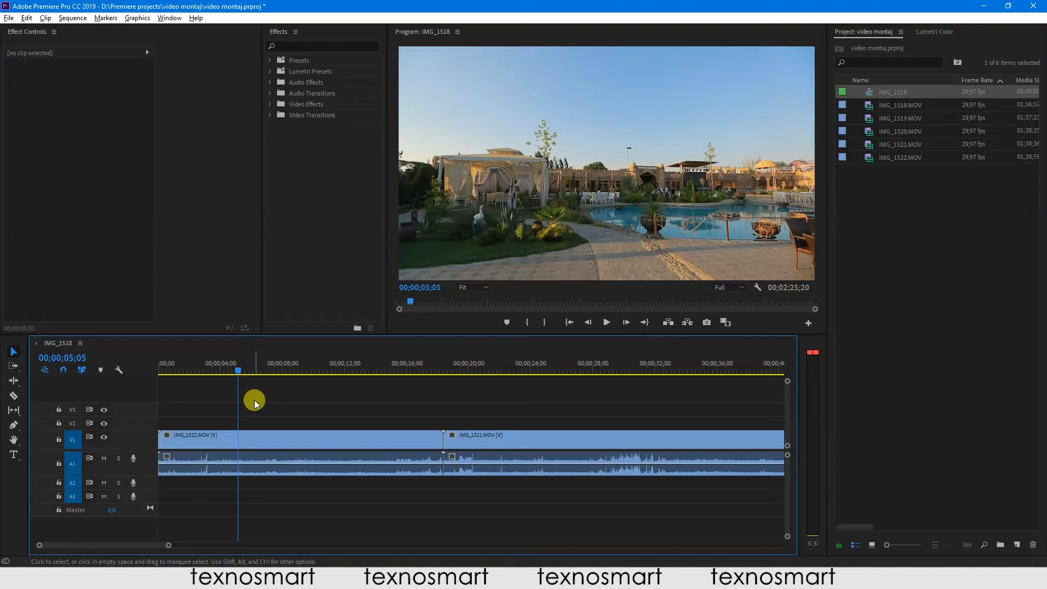
Ripple trim the start of IMG_1522.MOV to the playhead at 00;00;05;21 and undo the trim
{"action": "left_click", "coordinate": [243, 370]}
{"action": "mouse_move", "coordinate": [244, 369]}
{"action": "left_mouse_down"}
{"action": "mouse_move", "coordinate": [234, 372]}
{"action": "mouse_move", "coordinate": [247, 375]}
{"action": "left_mouse_up"}
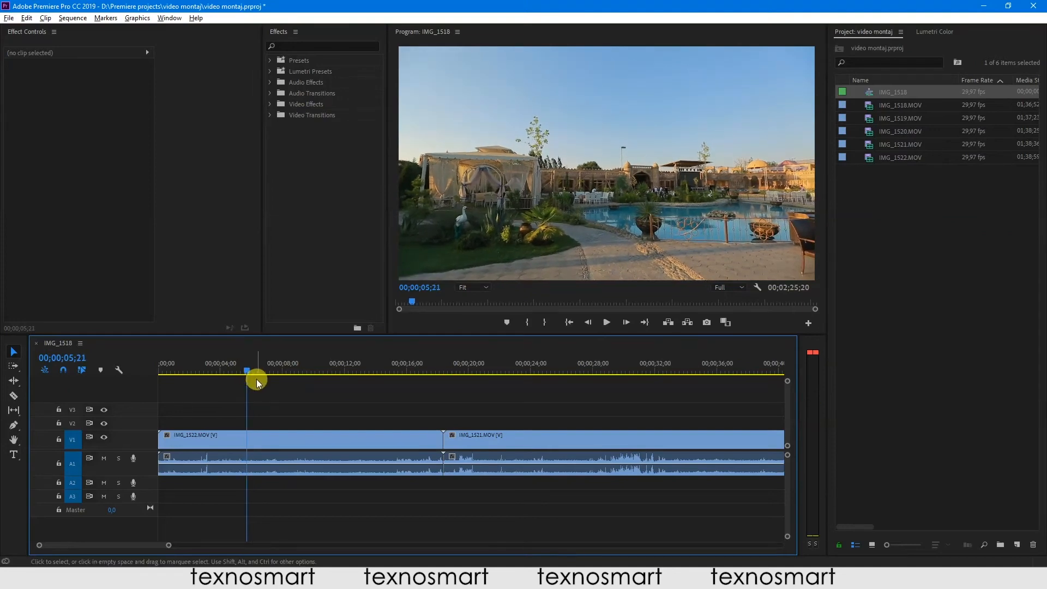
{"action": "key", "text": "q"}
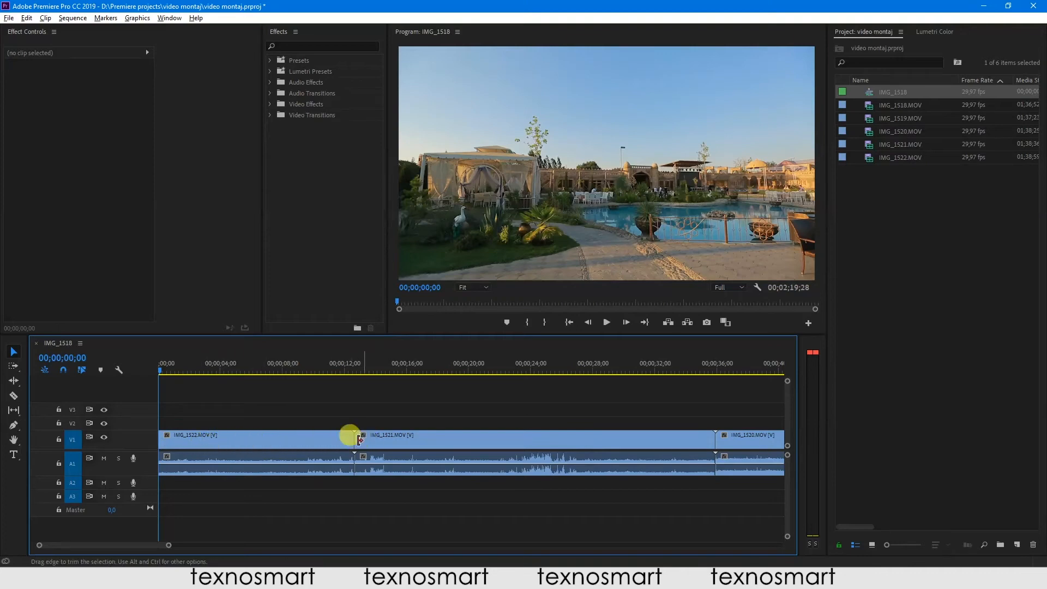
{"action": "key", "text": "ctrl+z"}
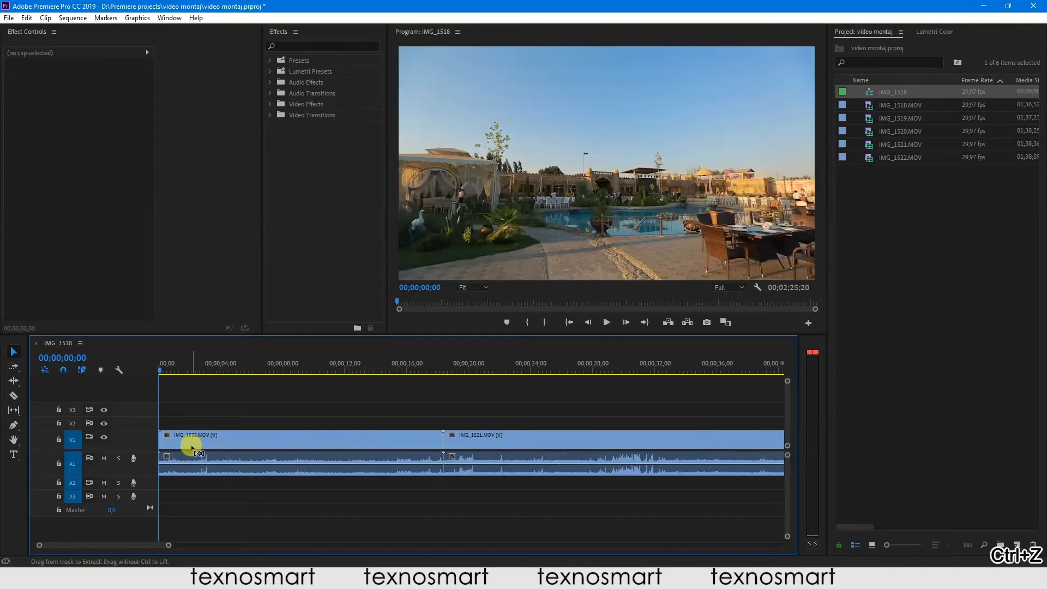
Ripple trim the start of IMG_1522.MOV to the playhead at 00;00;06;06 and undo the trim
{"action": "left_click_drag", "start_coordinate": [170, 364], "coordinate": [254, 376]}
{"action": "key", "text": "d"}
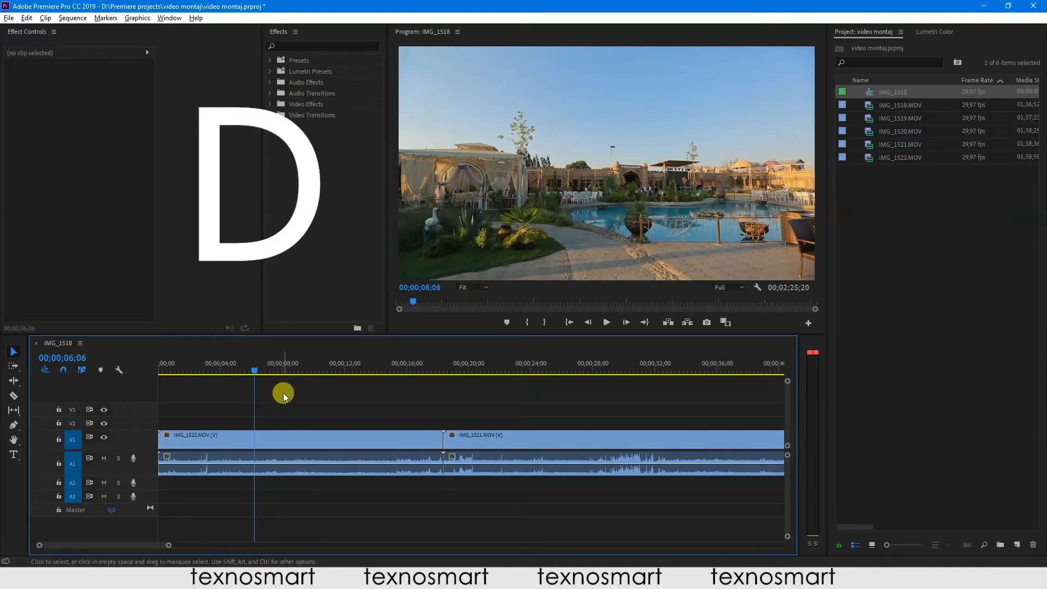
{"action": "key", "text": "q"}
{"action": "mouse_move", "coordinate": [165, 369]}
{"action": "left_mouse_down"}
{"action": "mouse_move", "coordinate": [205, 371]}
{"action": "mouse_move", "coordinate": [152, 375]}
{"action": "left_mouse_up"}
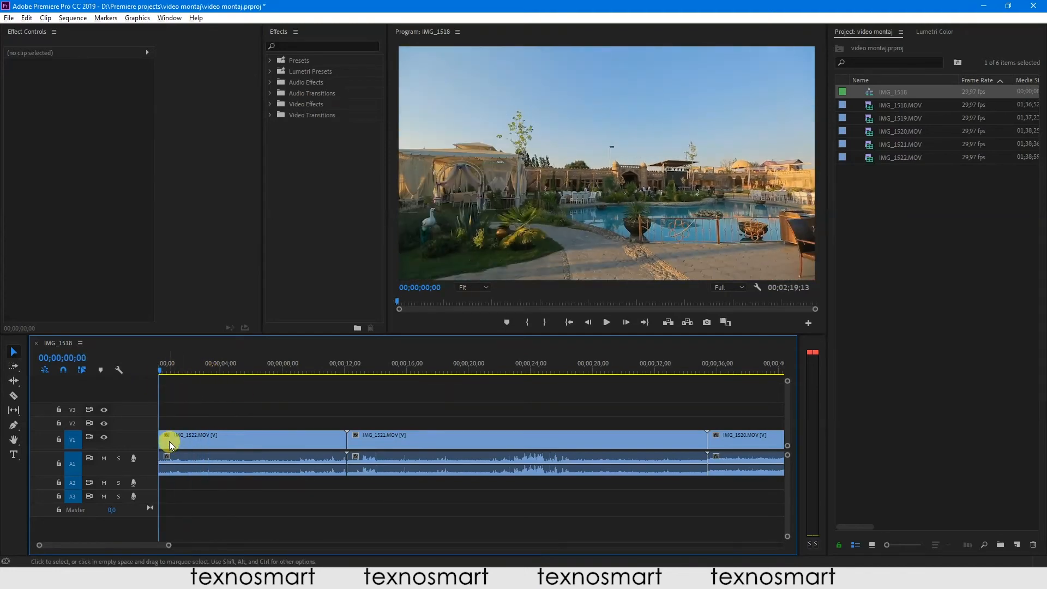
{"action": "key", "text": "ctrl+z"}
Split the video and audio of IMG_1522.MOV at 00;00;07;11
{"action": "left_click_drag", "start_coordinate": [239, 370], "coordinate": [272, 397]}
{"action": "left_click", "coordinate": [258, 444]}
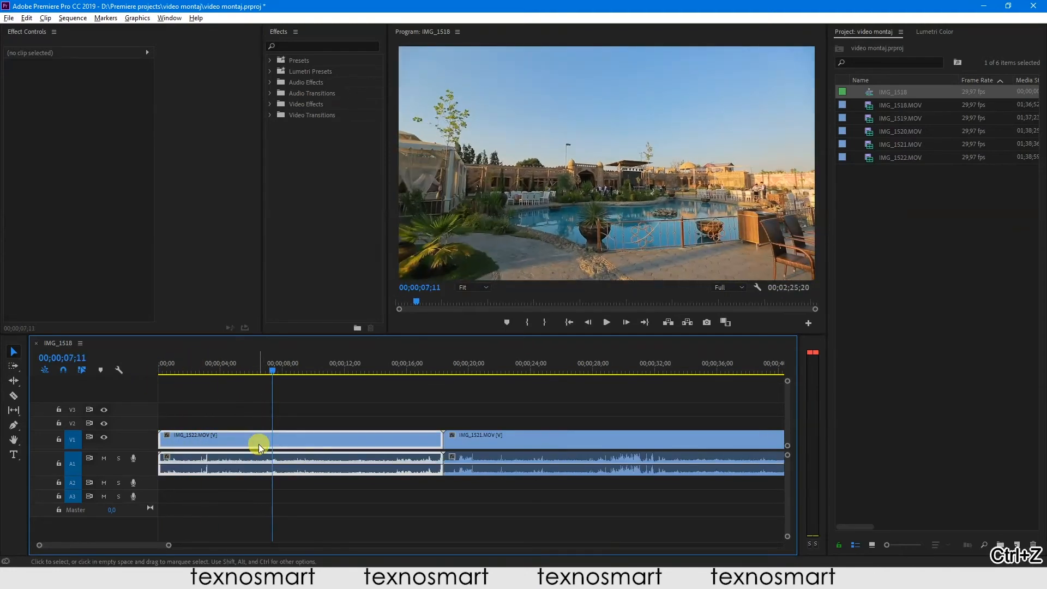
{"action": "key", "text": "ctrl+k"}
Delete the first piece of IMG_1522.MOV and close the empty gap it leaves on the timeline
{"action": "left_click", "coordinate": [227, 371]}
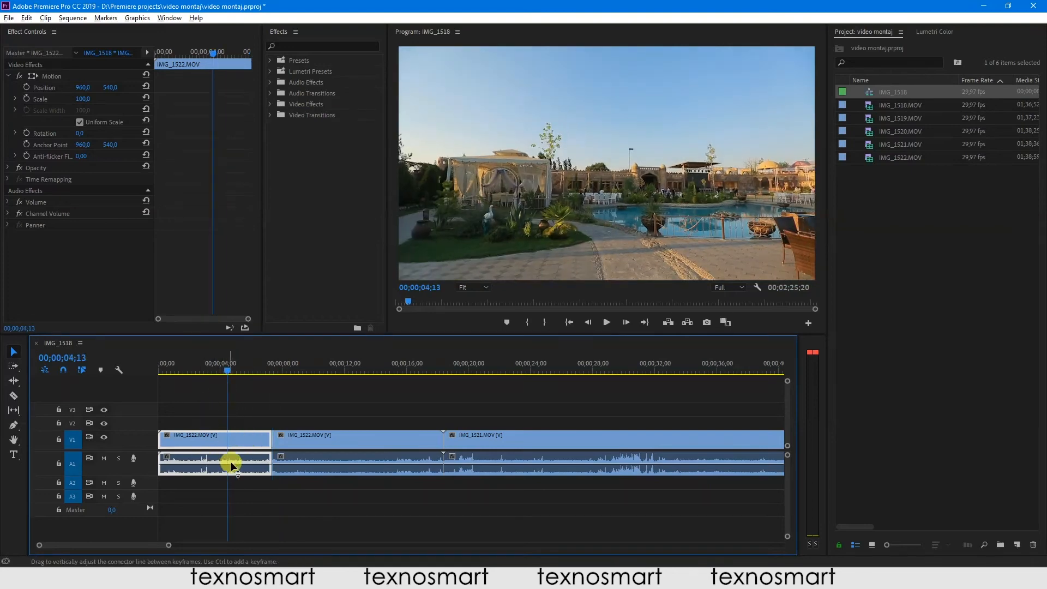
{"action": "key", "text": "Delete"}
{"action": "left_click", "coordinate": [245, 445]}
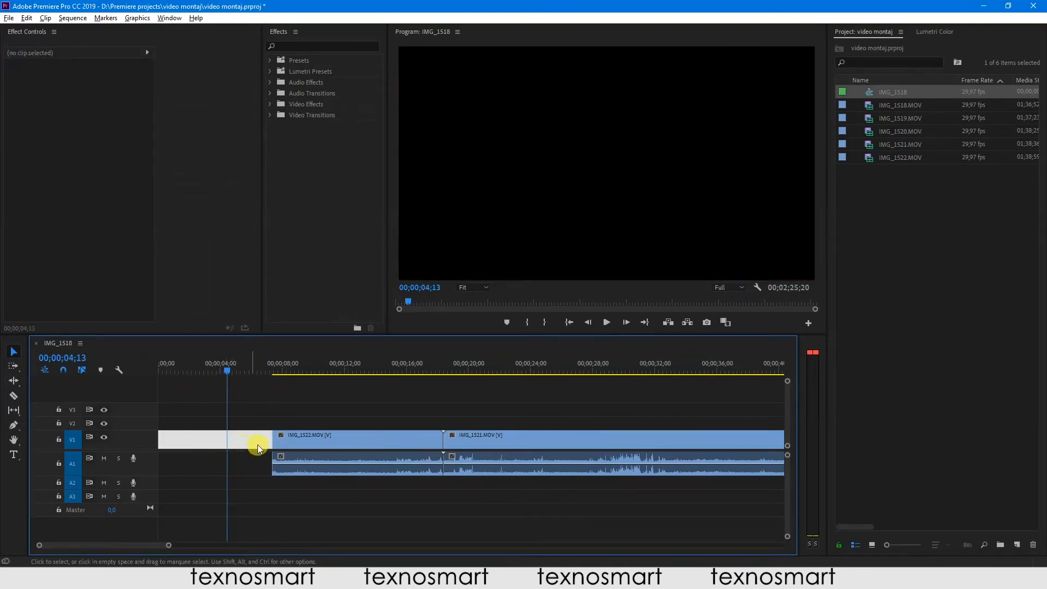
{"action": "key", "text": "Delete"}
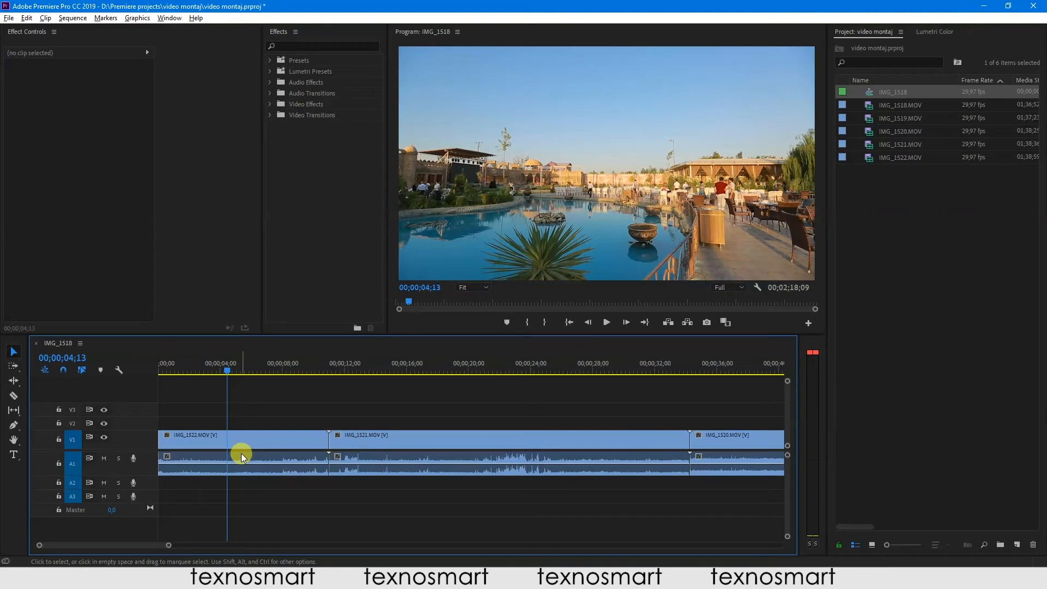
Undo the gap removal, the deletion and the split made in IMG_1522.MOV
{"action": "key", "text": "ctrl+z"}
{"action": "key", "text": "ctrl+z"}
{"action": "key", "text": "ctrl+z"}
Split IMG_1522.MOV at 00;00;07;08 and clear its first piece from the timeline
{"action": "left_click_drag", "start_coordinate": [239, 366], "coordinate": [269, 375]}
{"action": "right_click", "coordinate": [236, 439]}
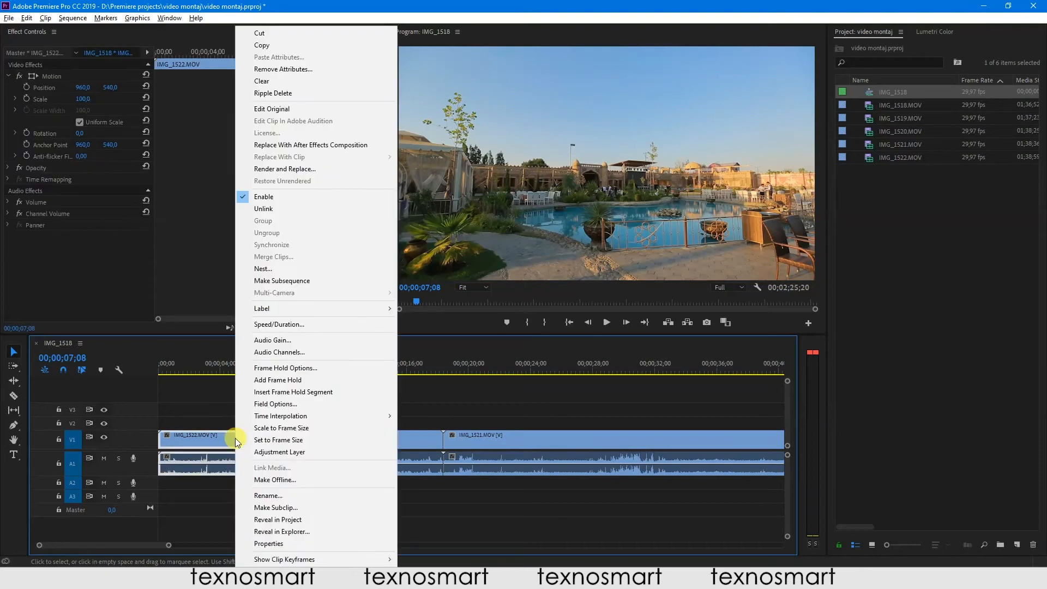
{"action": "left_click", "coordinate": [266, 82]}
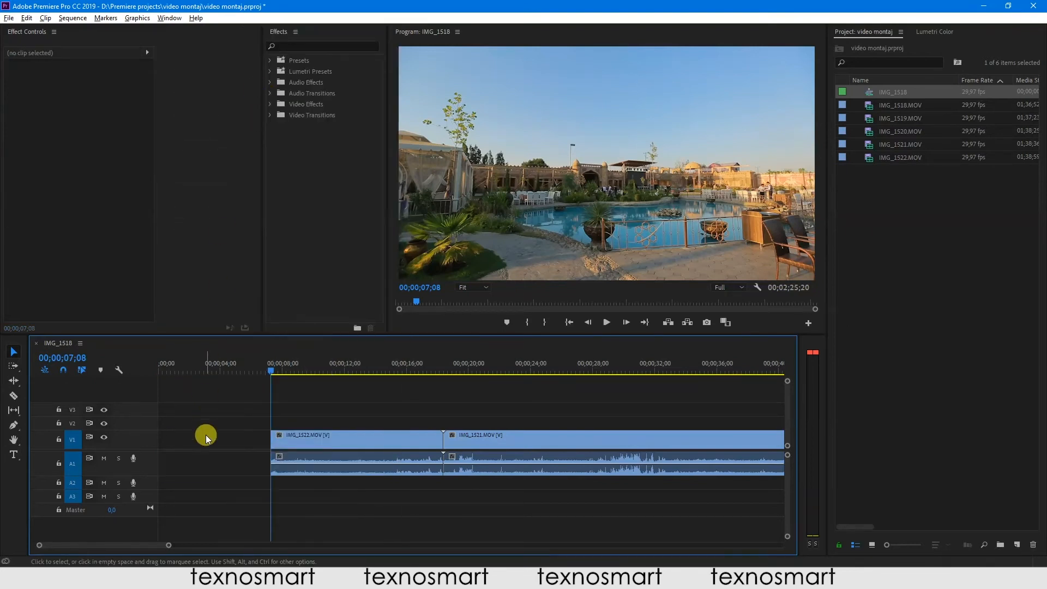
Ripple delete the empty gap before IMG_1522.MOV, and undo back to the unsplit clip
{"action": "left_click", "coordinate": [224, 438]}
{"action": "right_click", "coordinate": [222, 439]}
{"action": "left_click", "coordinate": [253, 445]}
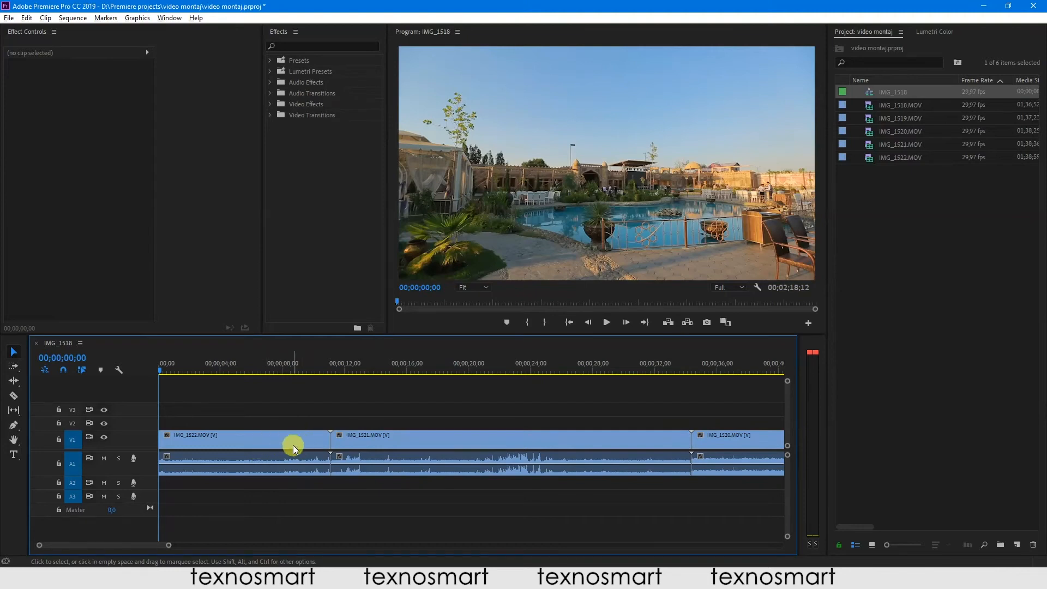
{"action": "key", "text": "ctrl+z"}
{"action": "key", "text": "ctrl+z"}
{"action": "key", "text": "ctrl+z"}
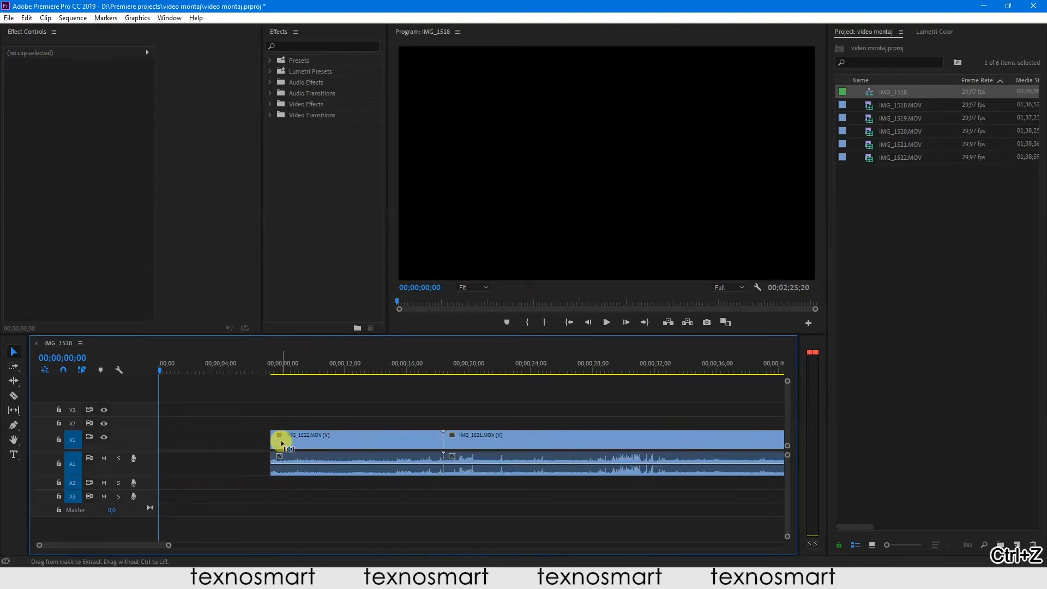
Ripple trim the start of IMG_1522.MOV to the playhead near 7 seconds and undo the trim
{"action": "left_click_drag", "start_coordinate": [200, 366], "coordinate": [270, 387]}
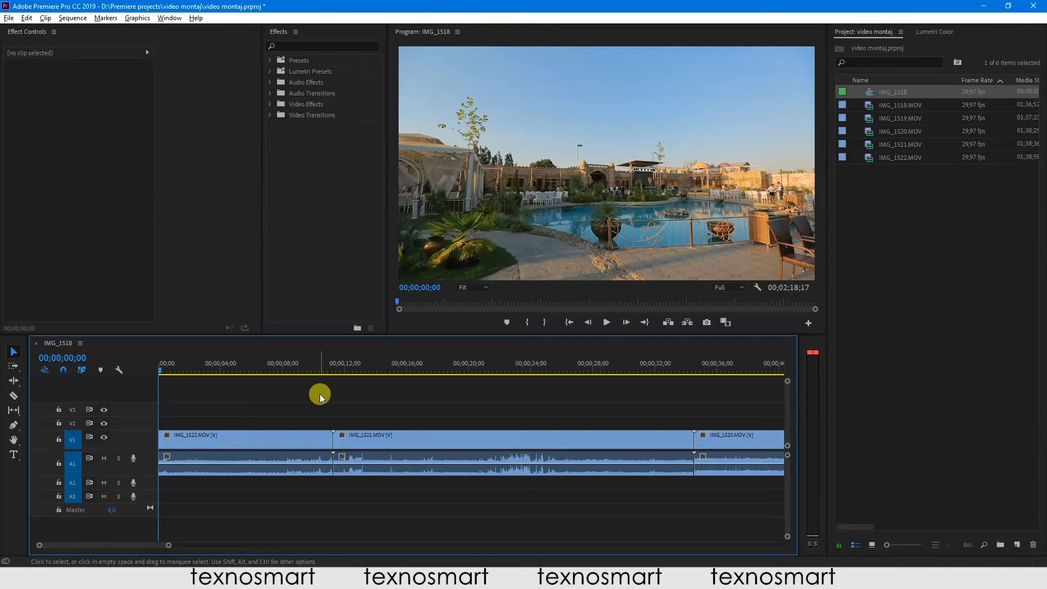
{"action": "key", "text": "ctrl+z"}
Move IMG_1522.MOV to start at about 00;00;14;00 with a gap before IMG_1521.MOV, and place the playhead at 00;00;21;04
{"action": "left_click_drag", "start_coordinate": [190, 366], "coordinate": [244, 387]}
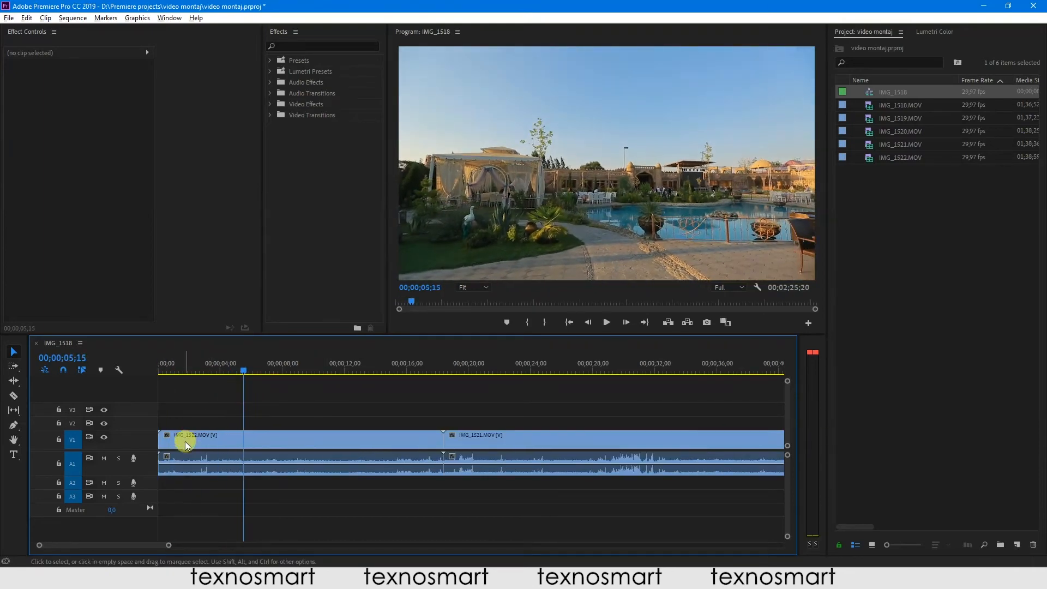
{"action": "left_click_drag", "start_coordinate": [256, 365], "coordinate": [265, 369]}
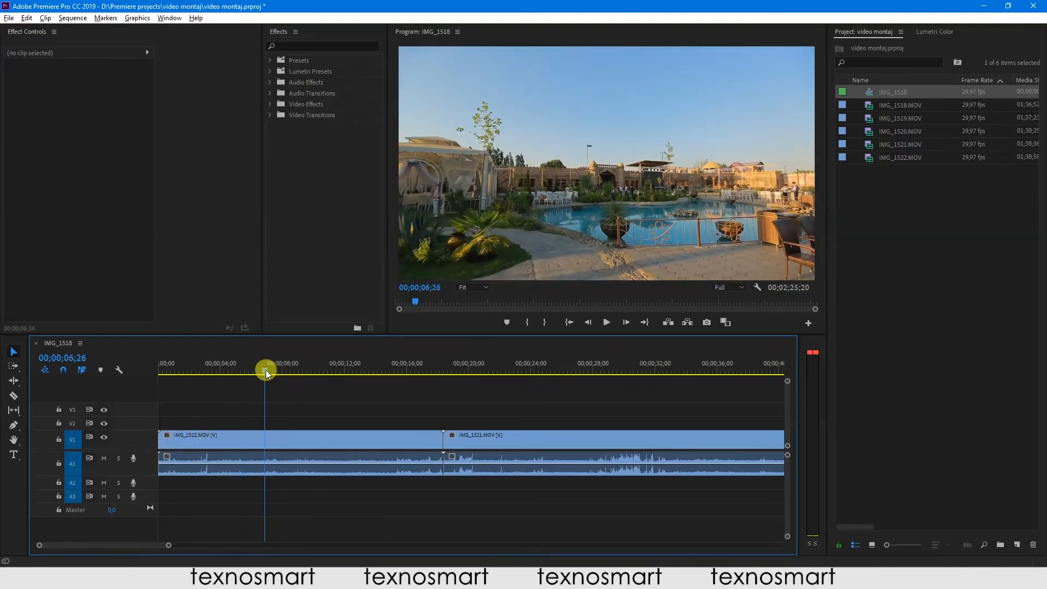
{"action": "left_click_drag", "start_coordinate": [167, 443], "coordinate": [469, 372]}
{"action": "left_click", "coordinate": [486, 372]}
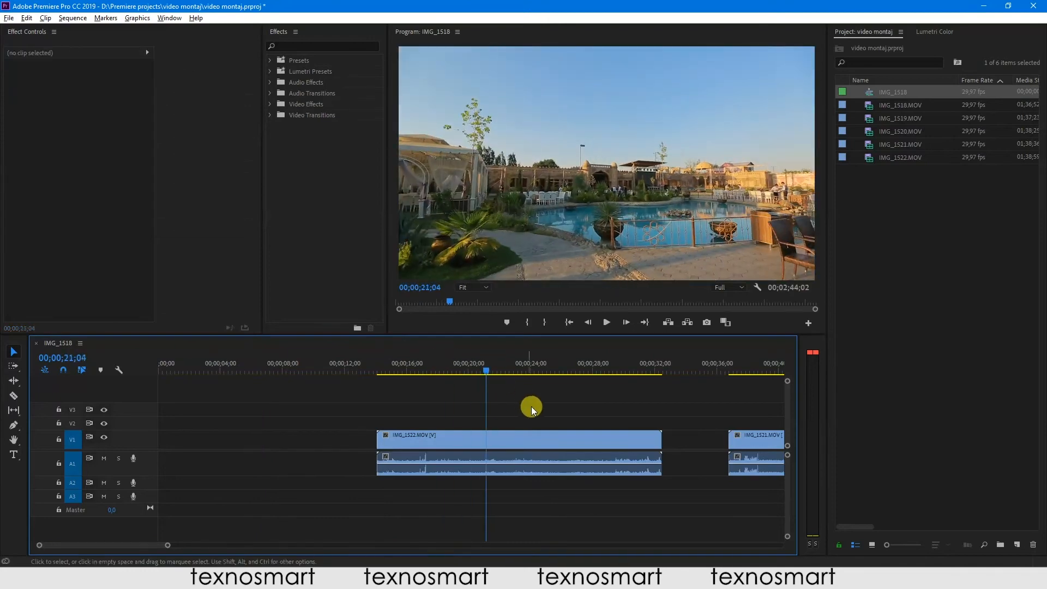
{"action": "scroll", "coordinate": [521, 407], "scroll_direction": "right", "scroll_amount": 1}
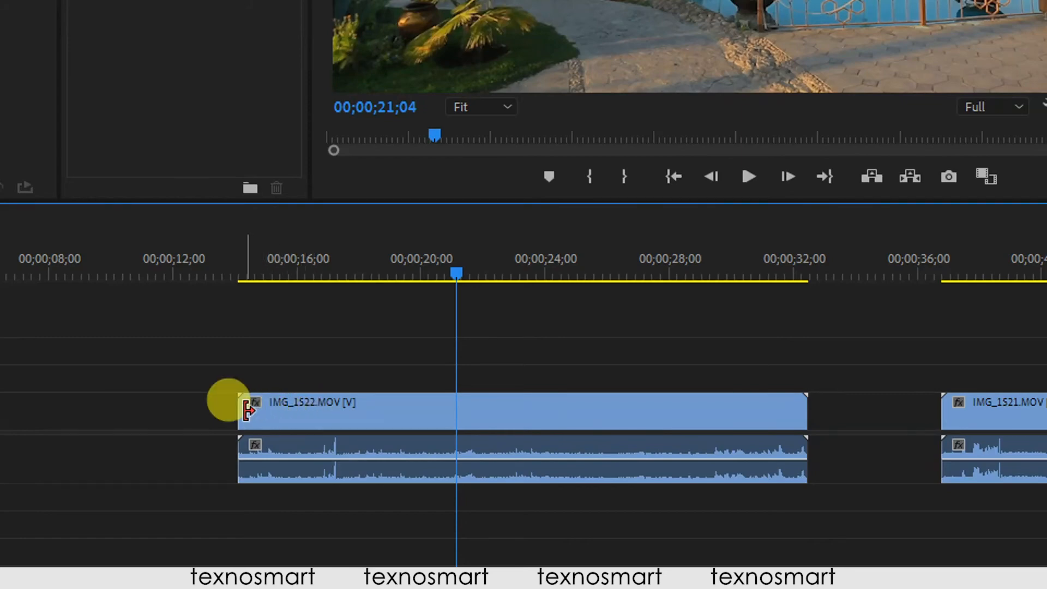
Trim IMG_1522.MOV by its edges so it runs from about 18 seconds to about 27 seconds on the timeline
{"action": "left_click_drag", "start_coordinate": [247, 410], "coordinate": [385, 405]}
{"action": "left_click_drag", "start_coordinate": [795, 415], "coordinate": [627, 420]}
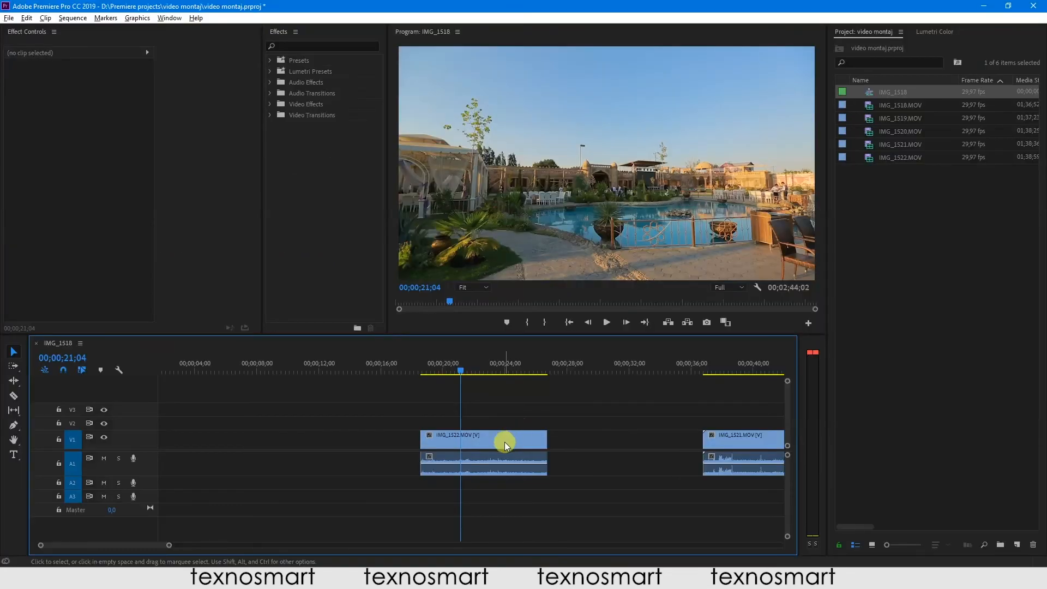
{"action": "left_click_drag", "start_coordinate": [547, 441], "coordinate": [548, 440]}
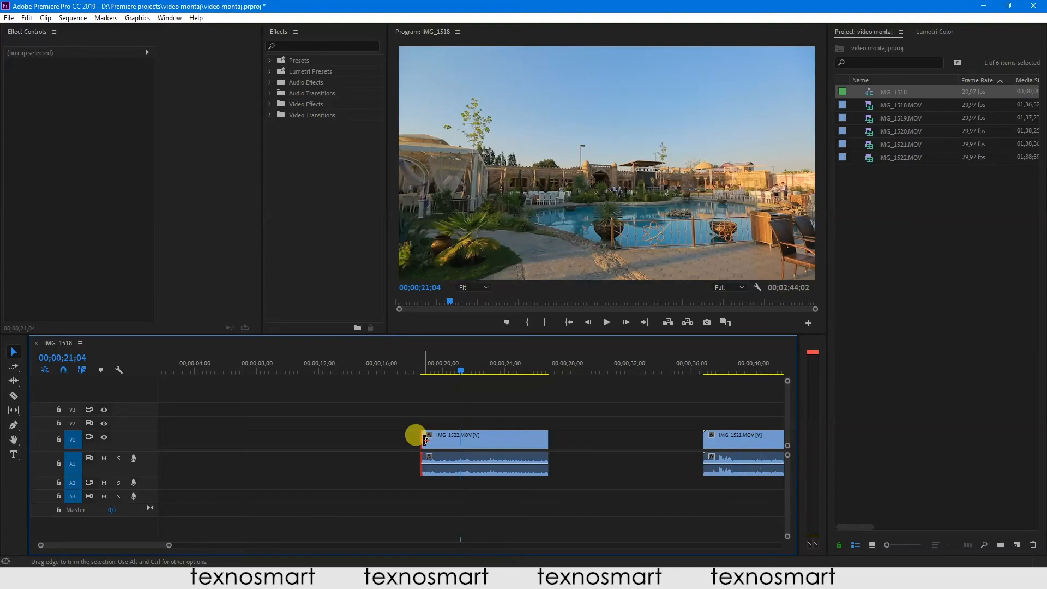
{"action": "left_click_drag", "start_coordinate": [424, 440], "coordinate": [416, 439]}
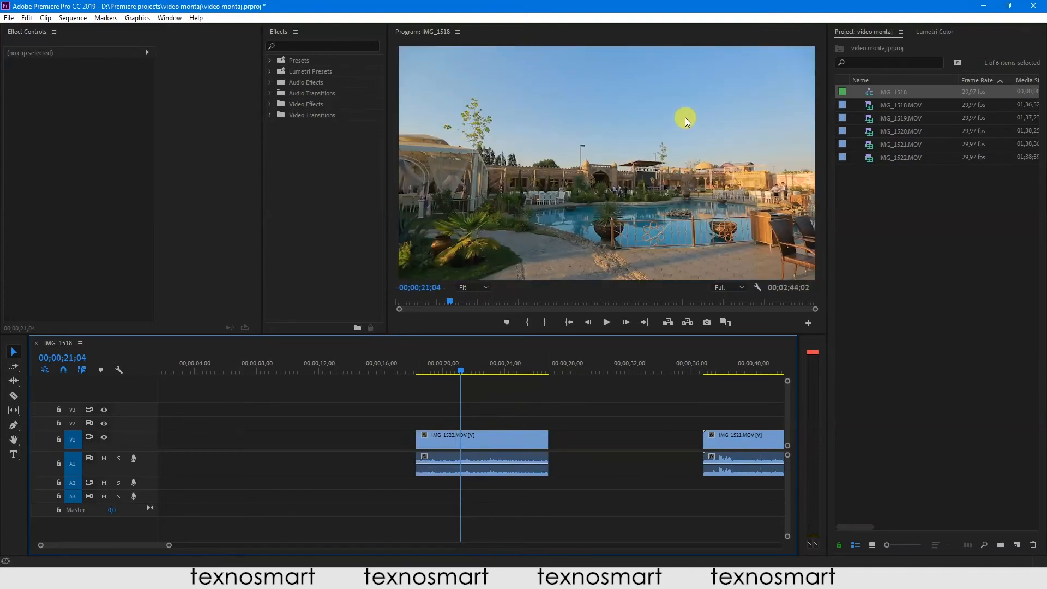
Extend the start of IMG_1522.MOV back to about 14 seconds, and trim that edge in again to about 19 seconds
{"action": "left_click_drag", "start_coordinate": [418, 439], "coordinate": [256, 443]}
{"action": "mouse_move", "coordinate": [353, 440]}
{"action": "left_mouse_down"}
{"action": "mouse_move", "coordinate": [341, 441]}
{"action": "mouse_move", "coordinate": [355, 439]}
{"action": "left_mouse_up"}
{"action": "left_click_drag", "start_coordinate": [342, 440], "coordinate": [343, 440]}
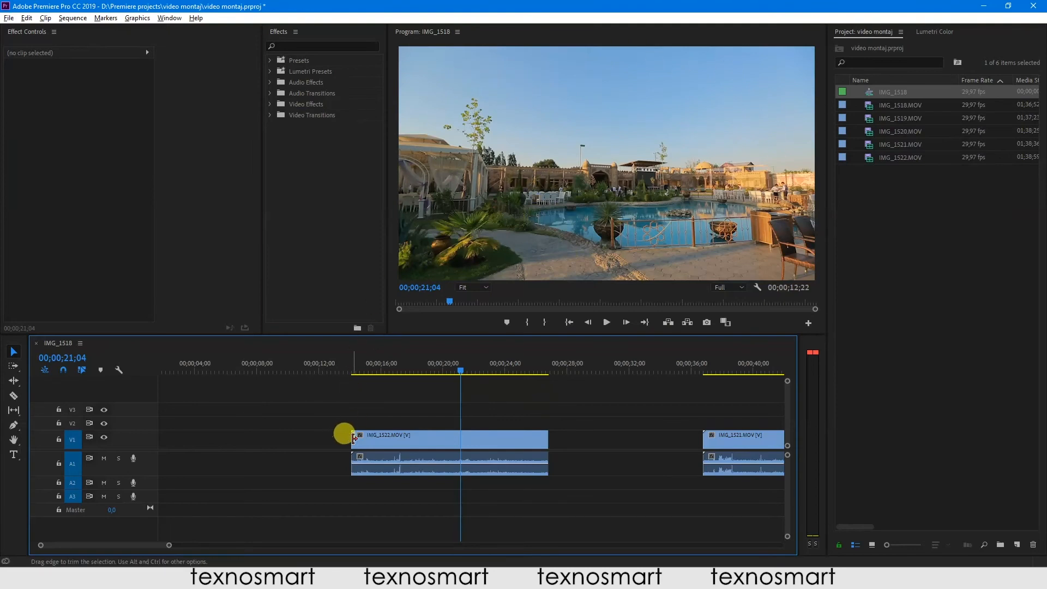
{"action": "left_click_drag", "start_coordinate": [355, 440], "coordinate": [425, 438]}
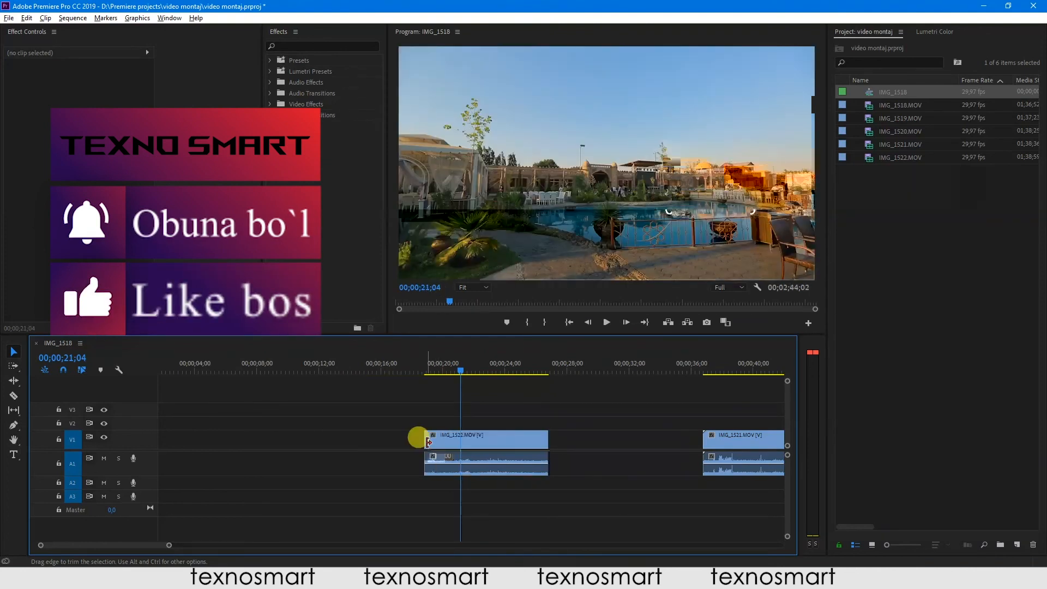
Extend the end of IMG_1522.MOV to about 28 seconds, and undo all edge trims back to the full-length clip
{"action": "left_click_drag", "start_coordinate": [545, 439], "coordinate": [568, 442]}
{"action": "left_click", "coordinate": [603, 438]}
{"action": "key", "text": "ctrl+z"}
{"action": "key", "text": "ctrl+z"}
{"action": "key", "text": "ctrl+z"}
{"action": "key", "text": "ctrl+z"}
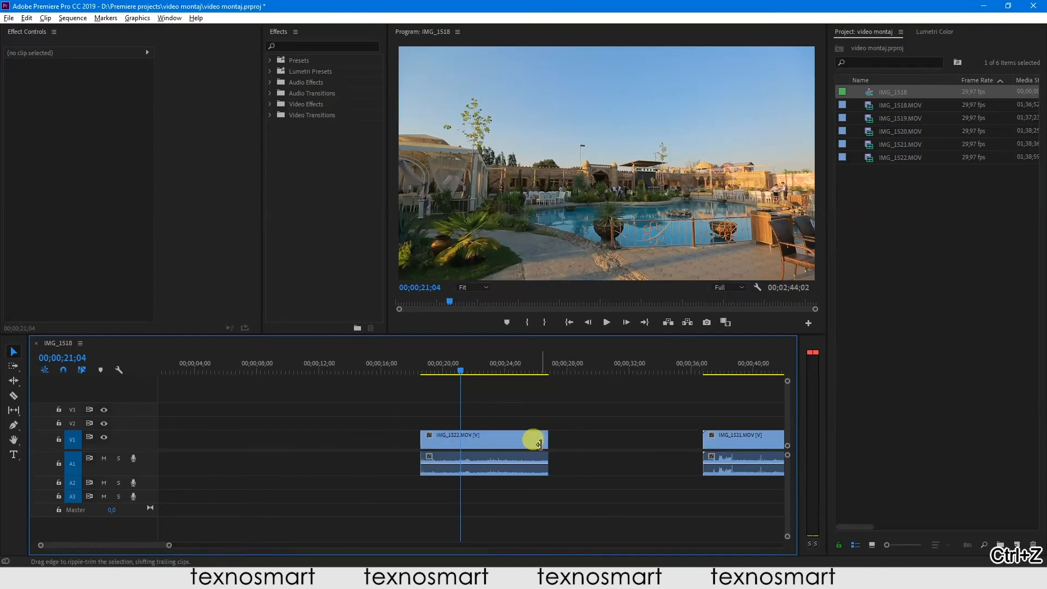
{"action": "key", "text": "ctrl+z"}
{"action": "key", "text": "ctrl+z"}
Ripple trim the start of IMG_1522.MOV to the playhead near 20 seconds, and undo the trim
{"action": "left_click_drag", "start_coordinate": [485, 394], "coordinate": [431, 384]}
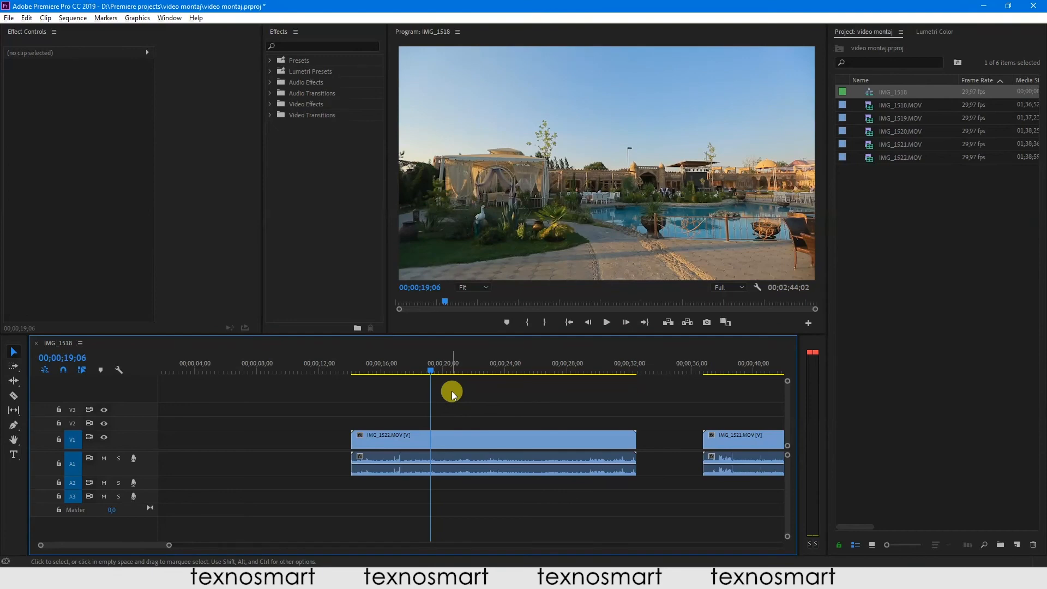
{"action": "left_click_drag", "start_coordinate": [437, 370], "coordinate": [453, 382]}
{"action": "key", "text": "q"}
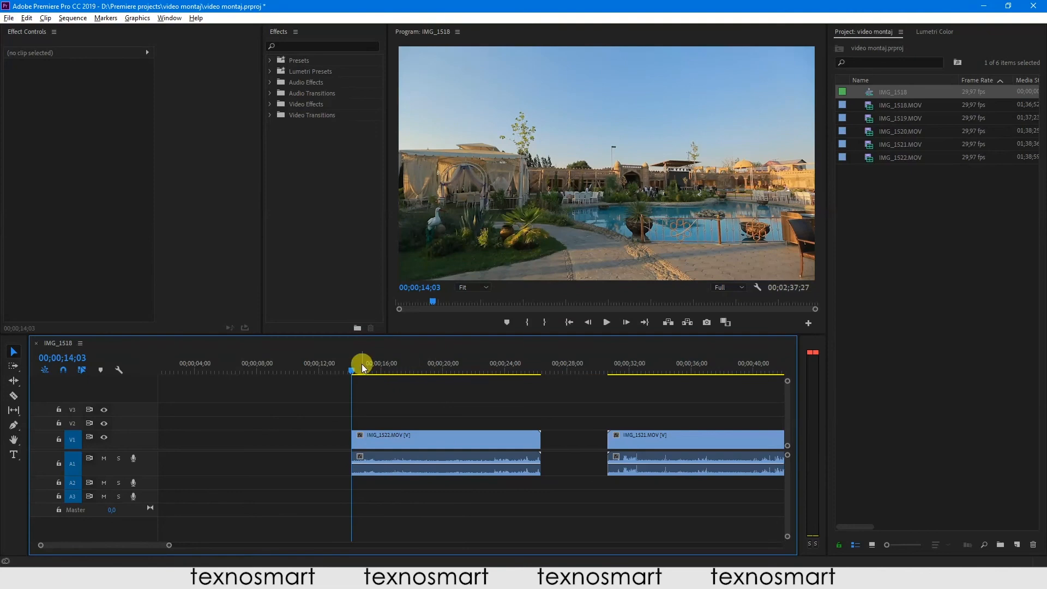
{"action": "key", "text": "ctrl+z"}
{"action": "key", "text": "f"}
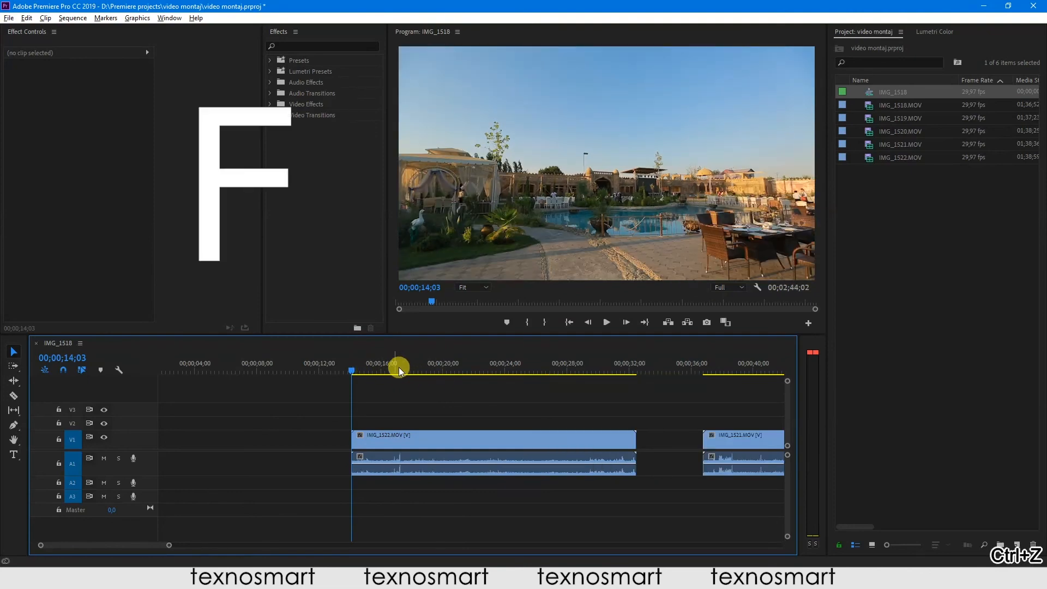
Try ripple trimming both the start and the end of IMG_1522.MOV to the playhead, and undo the trims
{"action": "left_click", "coordinate": [453, 373]}
{"action": "left_click_drag", "start_coordinate": [455, 374], "coordinate": [483, 377]}
{"action": "key", "text": "q"}
{"action": "key", "text": "w"}
{"action": "left_click_drag", "start_coordinate": [402, 370], "coordinate": [433, 441]}
{"action": "key", "text": "ctrl+z"}
{"action": "key", "text": "ctrl+z"}
{"action": "key", "text": "q"}
{"action": "key", "text": "w"}
{"action": "key", "text": "ctrl+z"}
Place the playhead at 00;00;19;28 and split IMG_1522.MOV there
{"action": "left_click", "coordinate": [452, 411]}
{"action": "left_click", "coordinate": [394, 371]}
{"action": "left_click_drag", "start_coordinate": [394, 372], "coordinate": [443, 446]}
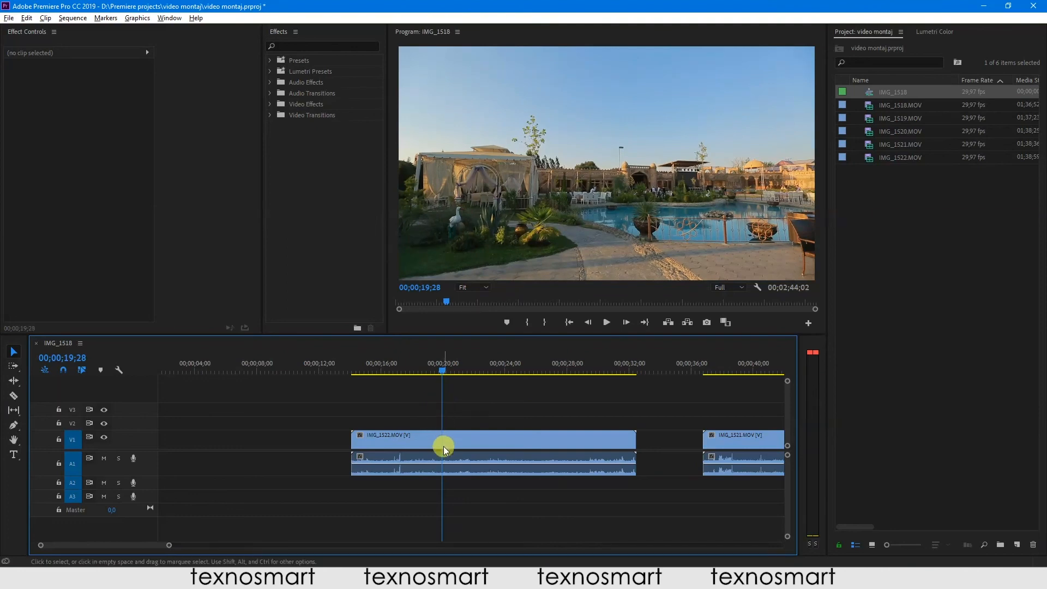
{"action": "left_click", "coordinate": [442, 440]}
{"action": "key", "text": "ctrl+k"}
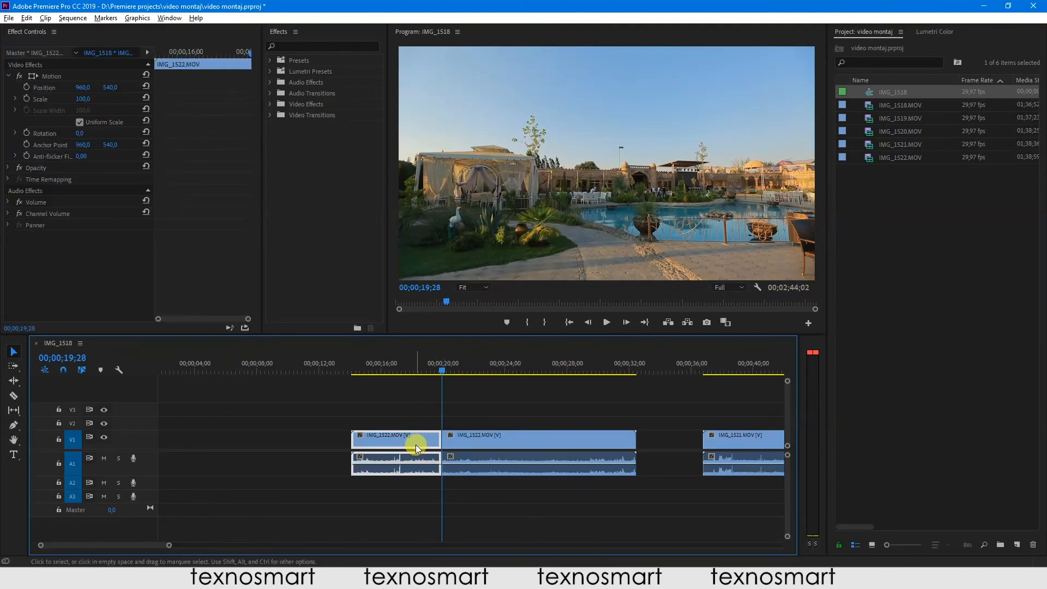
Move the first piece of IMG_1522.MOV earlier to start at 00;00;11;15, and delete it
{"action": "left_click", "coordinate": [393, 410]}
{"action": "left_click_drag", "start_coordinate": [401, 444], "coordinate": [355, 448]}
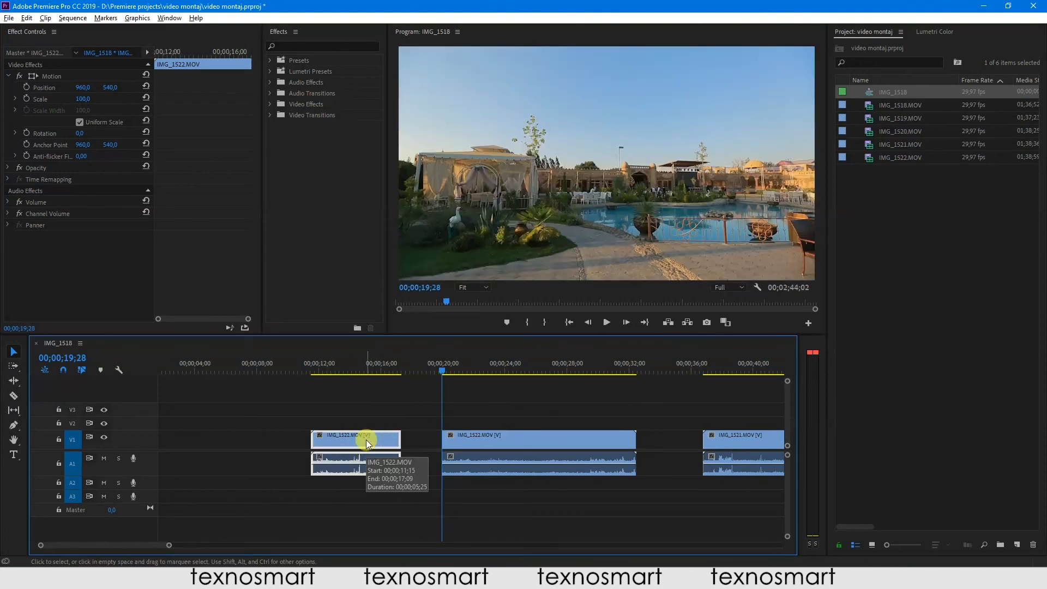
{"action": "key", "text": "Delete"}
Split the remaining IMG_1522.MOV piece at 00;00;28;22 and delete the part after the cut
{"action": "left_click_drag", "start_coordinate": [461, 375], "coordinate": [580, 435]}
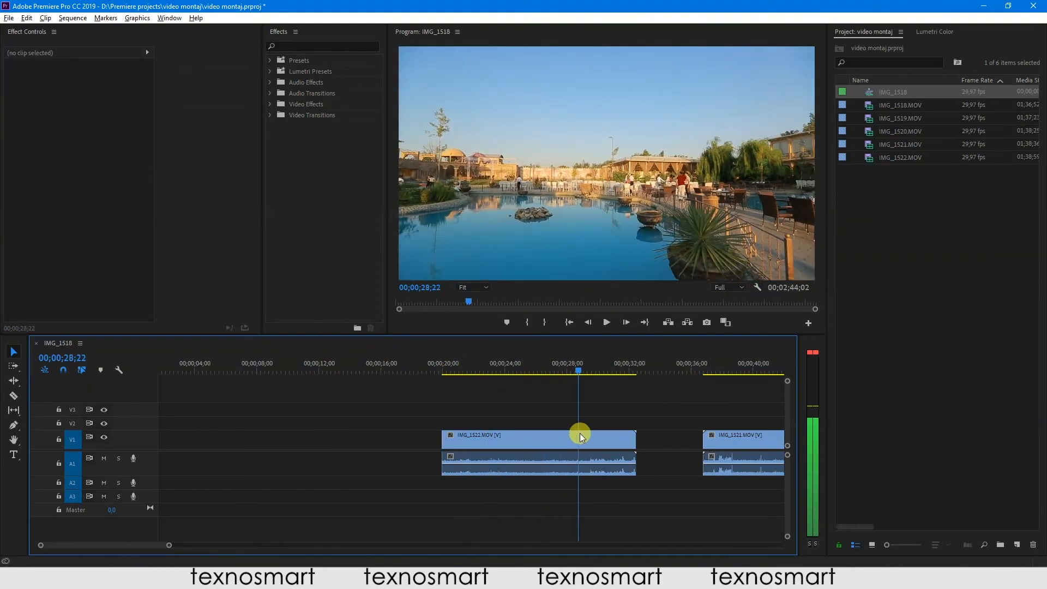
{"action": "left_click", "coordinate": [584, 439]}
{"action": "key", "text": "ctrl+k"}
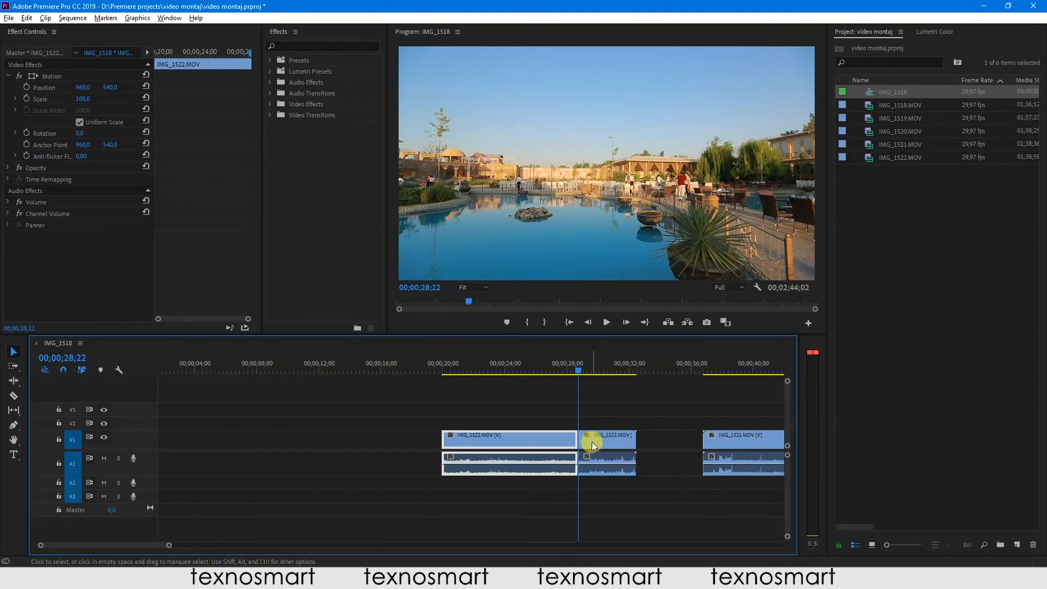
{"action": "left_click", "coordinate": [599, 440]}
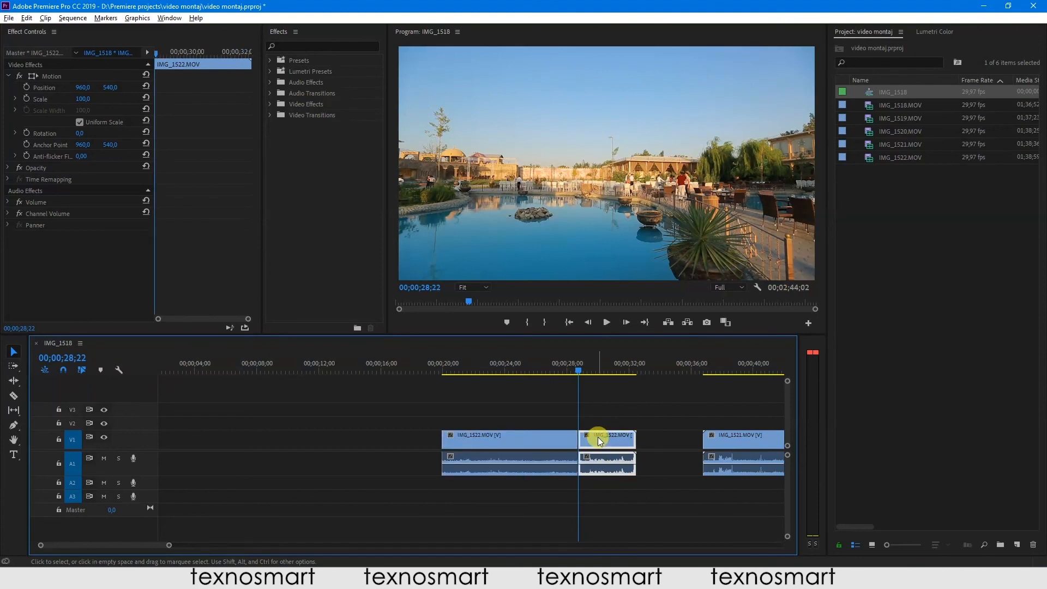
{"action": "key", "text": "Delete"}
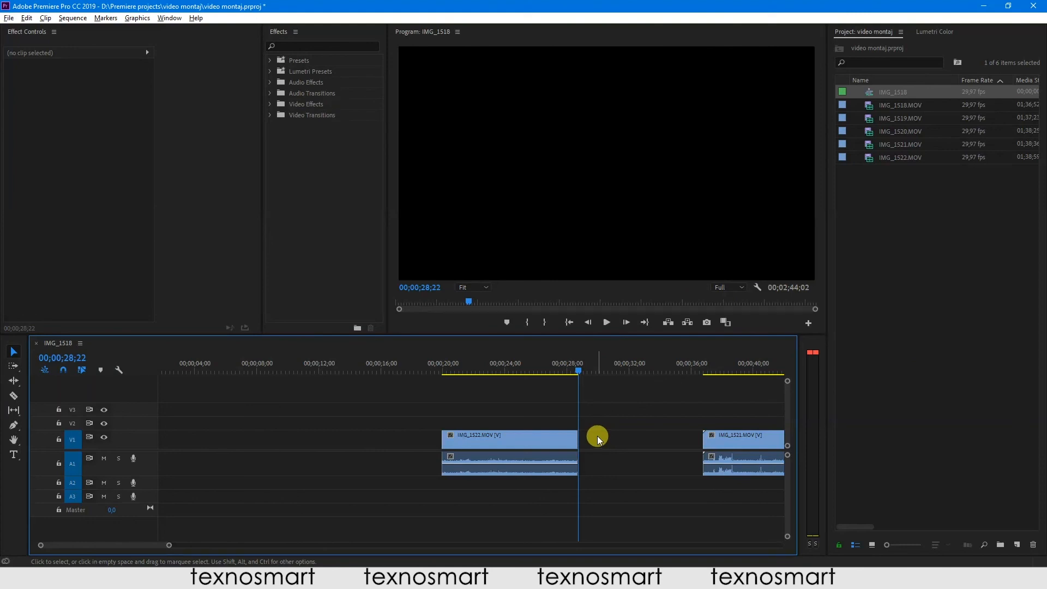
Undo the splits and deletions on IMG_1522.MOV back to the single full-length clip
{"action": "key", "text": "ctrl+z"}
{"action": "key", "text": "ctrl+z"}
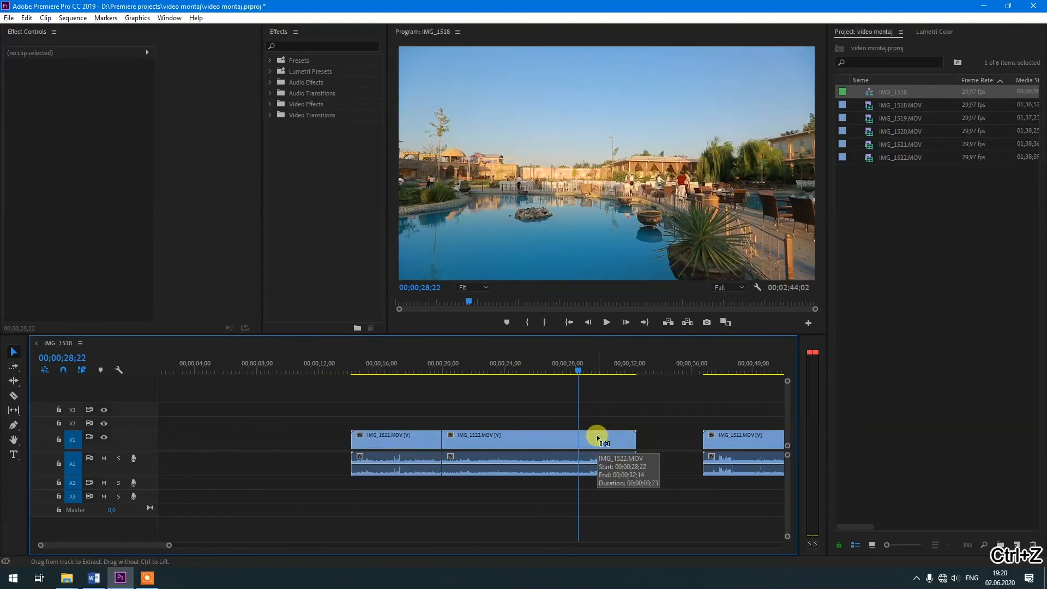
{"action": "key", "text": "ctrl+z"}
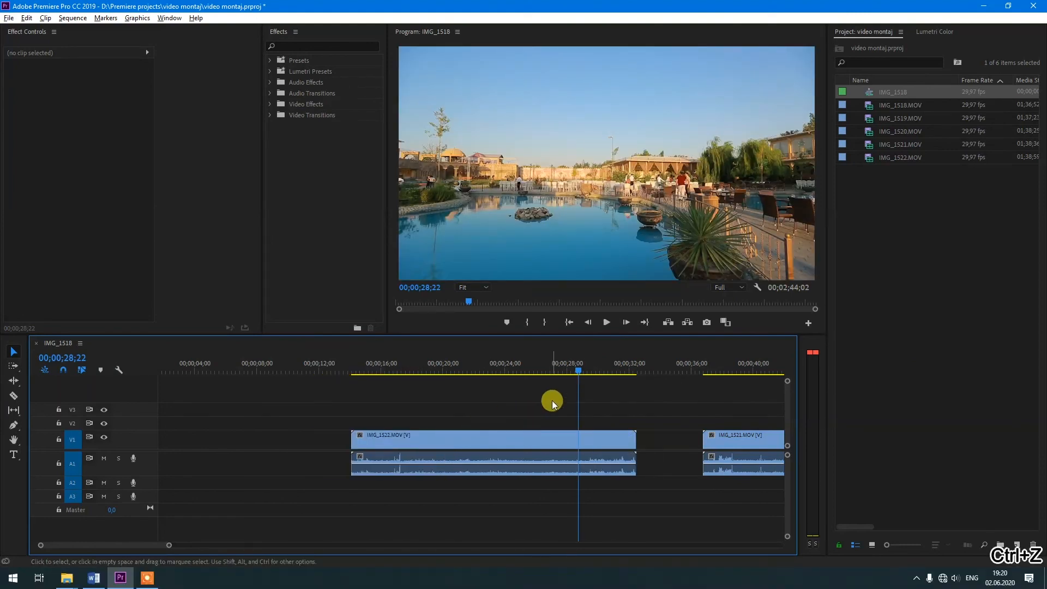